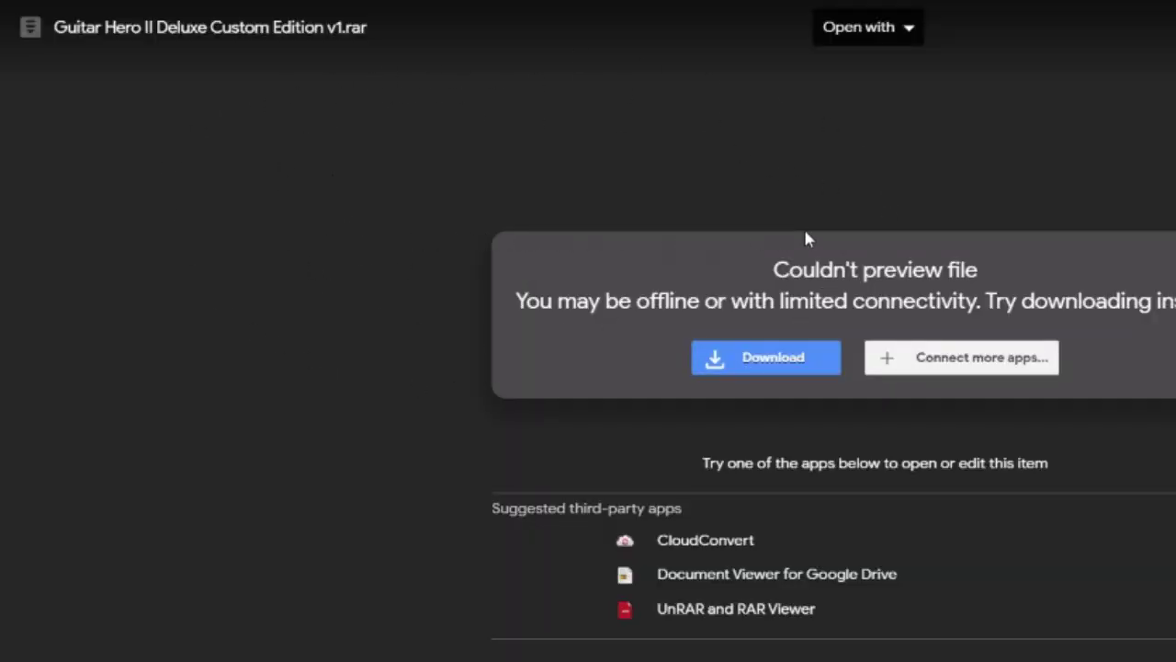
# - Download Guitar Hero II Deluxe Custom Edition v1.rar from Google Drive despite the missing virus scan
pyautogui.click(790, 371)
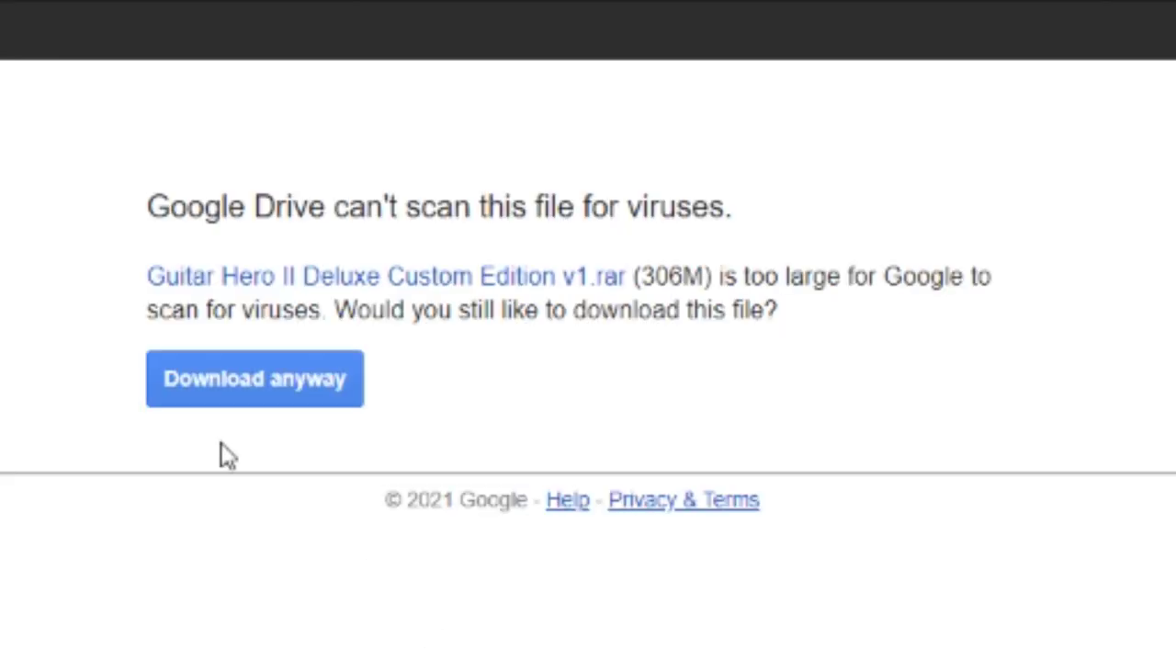
pyautogui.click(214, 375)
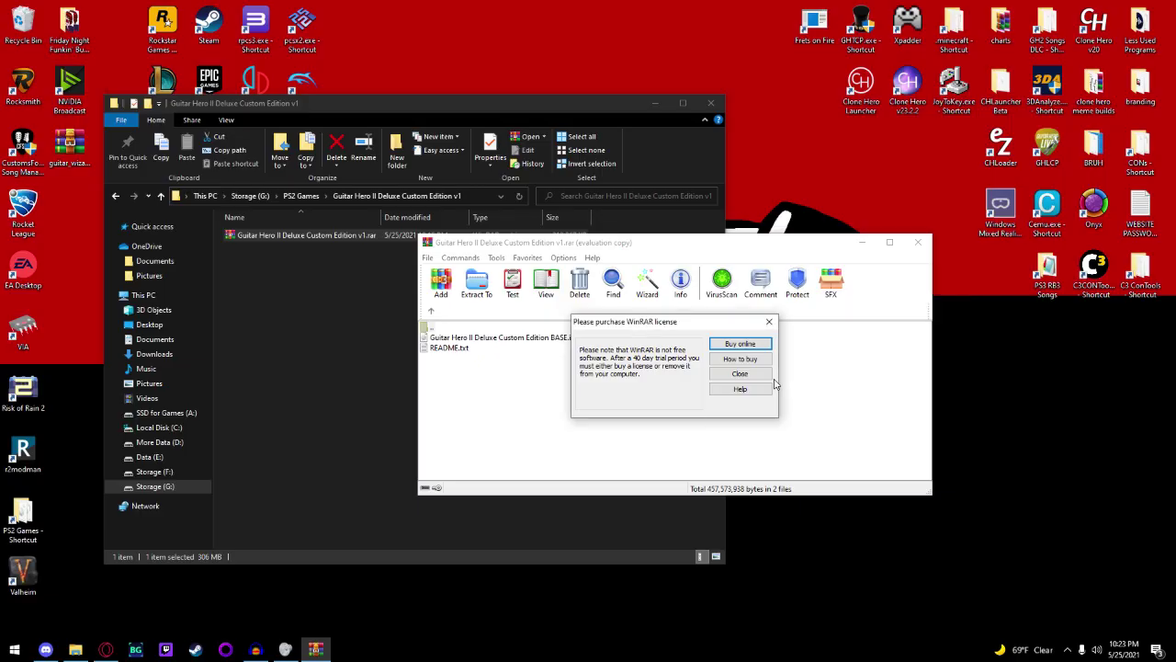
pyautogui.click(756, 374)
pyautogui.click(518, 353)
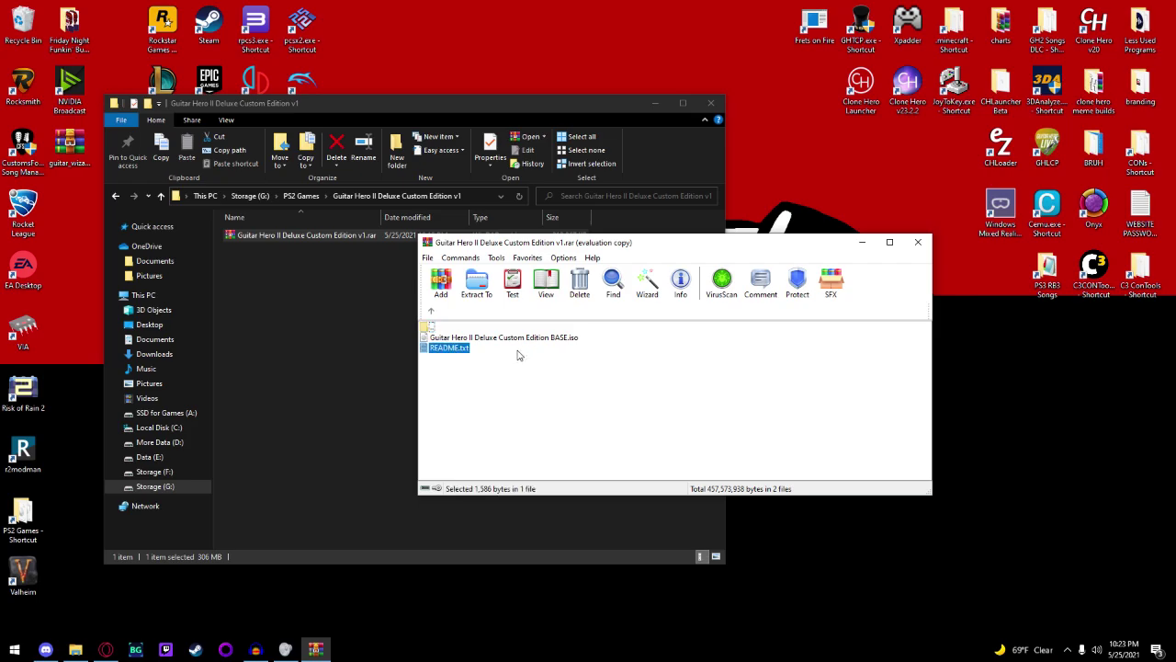
pyautogui.click(917, 243)
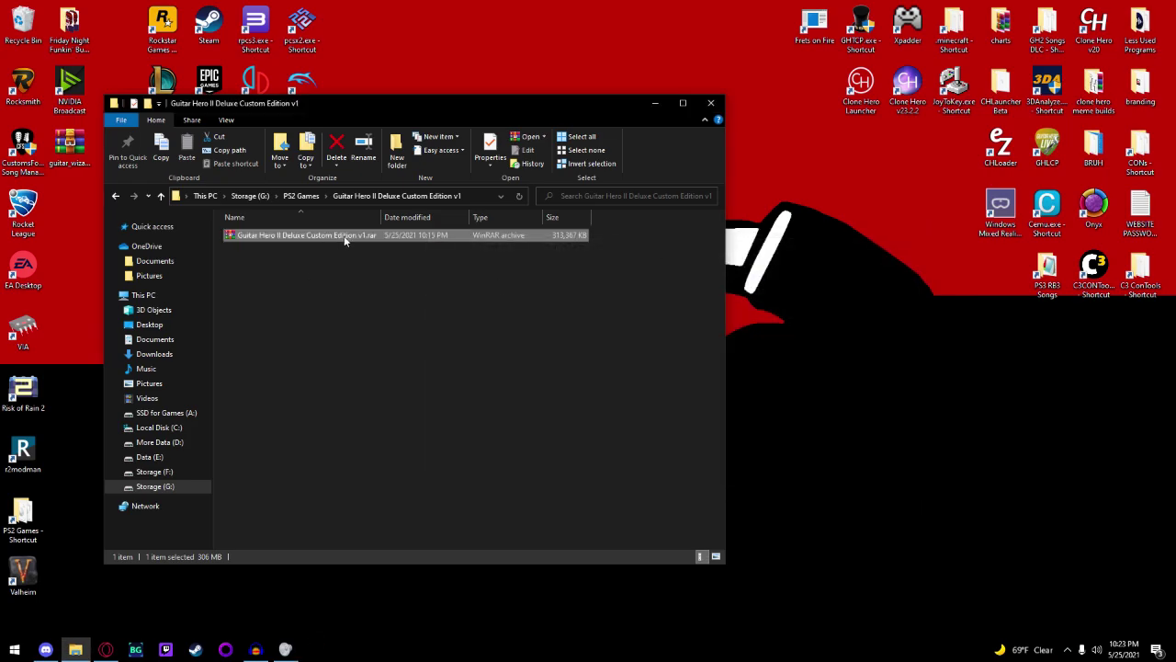
# - Open the Guitar Hero II Deluxe Custom Edition v1 archive and extract the BASE.iso file into the folder that holds the archive
pyautogui.doubleClick(345, 237)
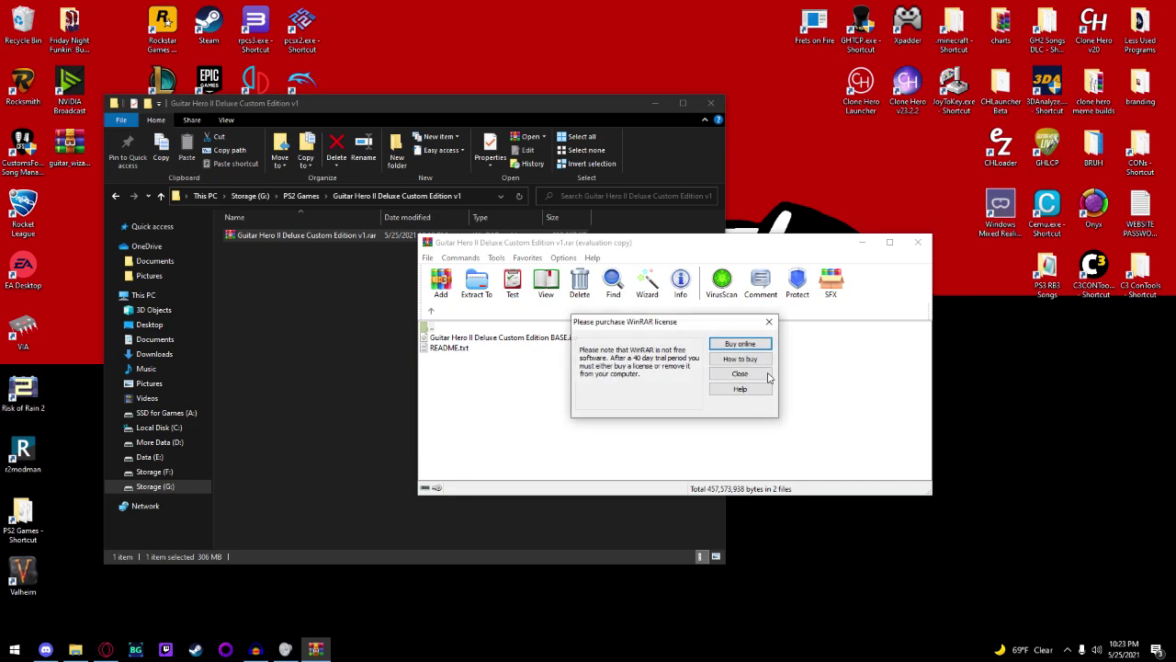
pyautogui.click(740, 373)
pyautogui.moveTo(519, 339); pyautogui.dragTo(301, 294)
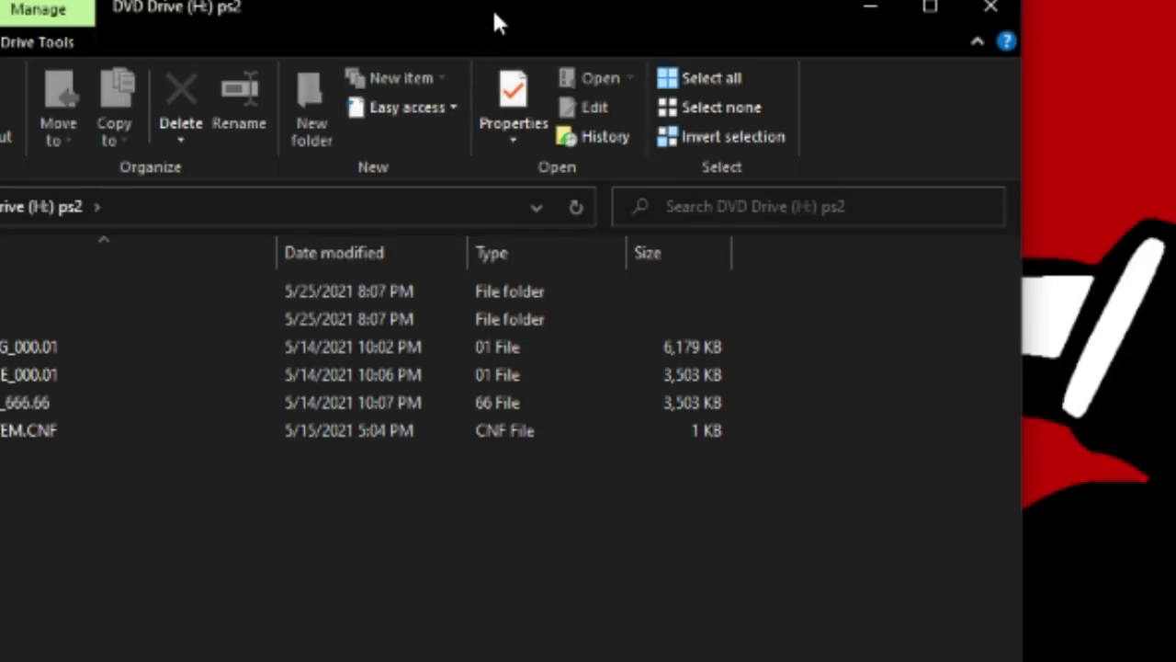
# - Create a desktop folder named GH2DX Files above the mounted DVD drive's window
pyautogui.moveTo(497, 15); pyautogui.dragTo(780, 370)
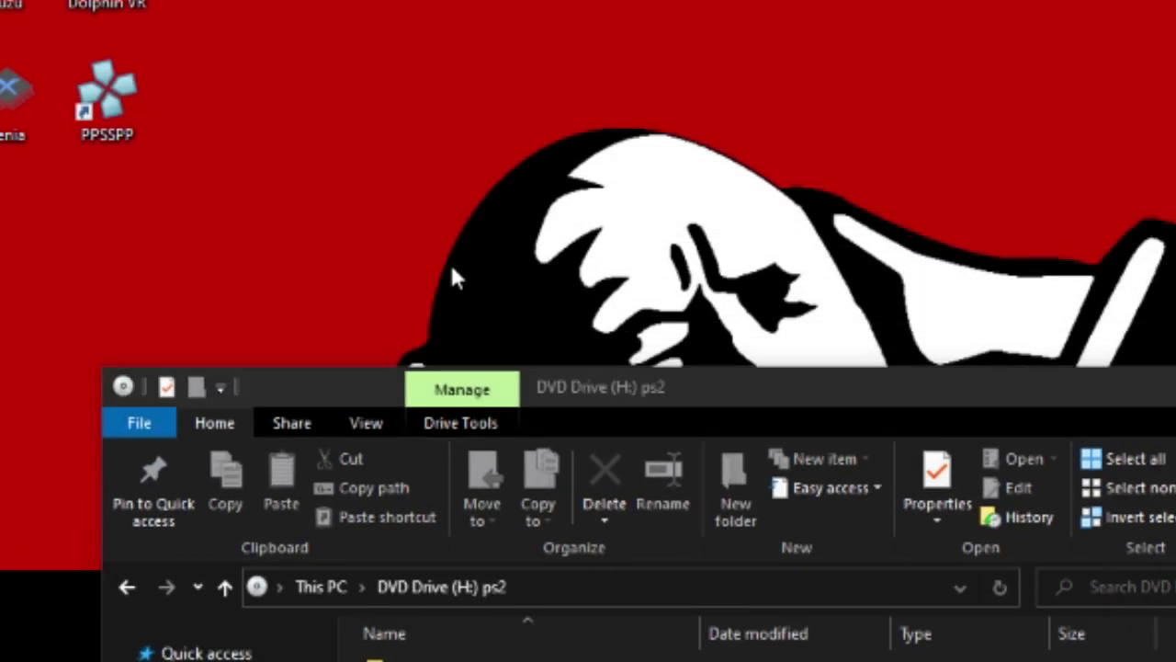
pyautogui.rightClick(449, 261)
pyautogui.moveTo(653, 514)
pyautogui.click(788, 518)
pyautogui.moveTo(508, 352); pyautogui.dragTo(409, 276)
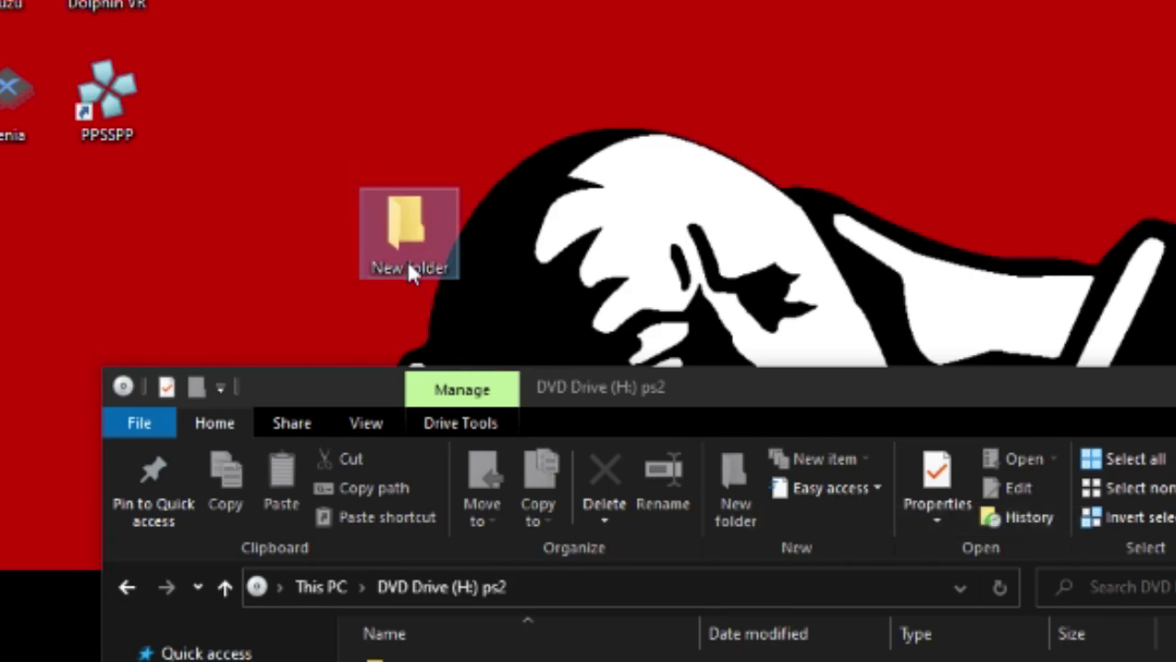
pyautogui.click(410, 266)
pyautogui.write('GH2DX Files')
pyautogui.press('Return')
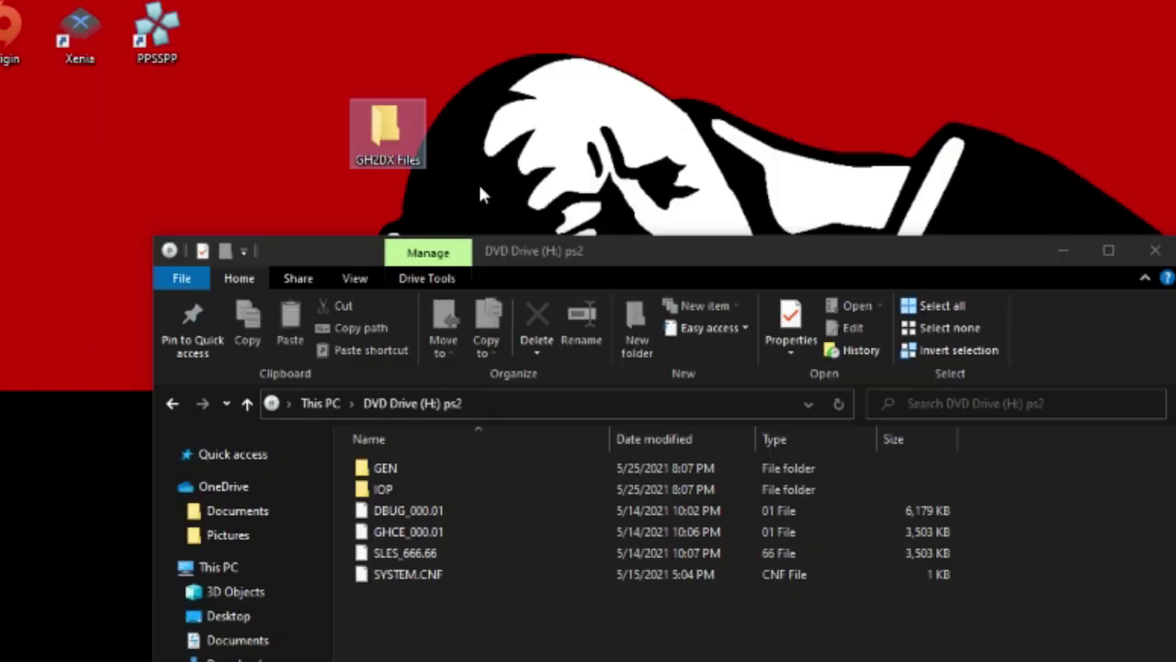
# - Copy everything on the mounted ps2 DVD drive into the GH2DX Files folder and eject the drive
pyautogui.moveTo(580, 628); pyautogui.dragTo(386, 133)
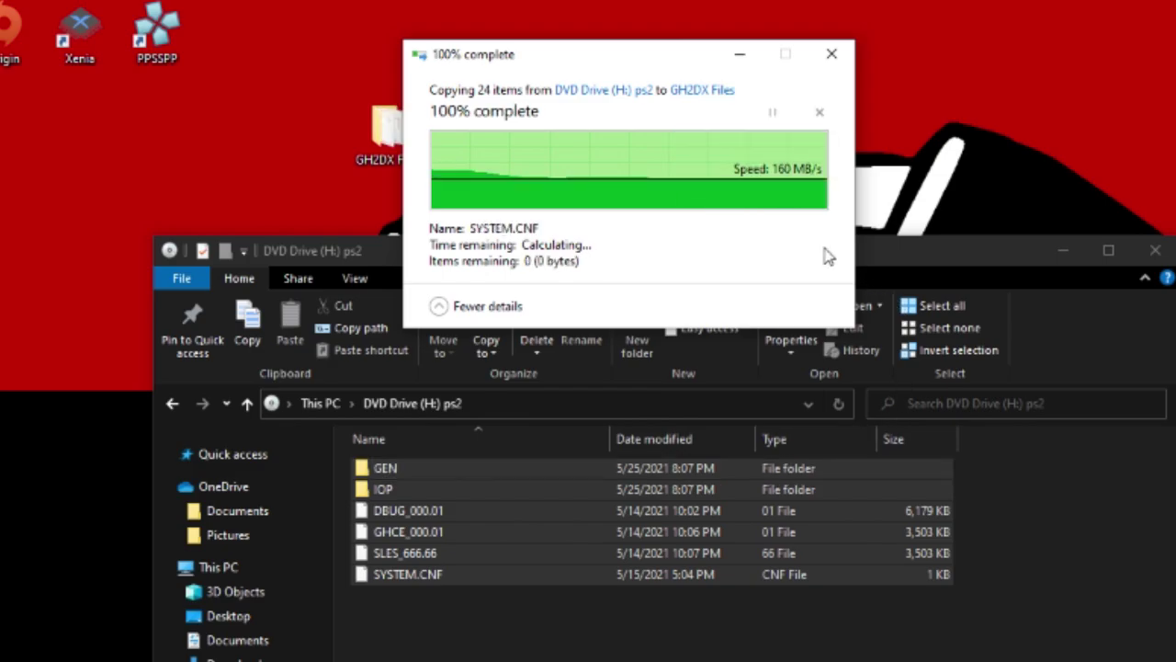
pyautogui.moveTo(777, 249); pyautogui.dragTo(795, 2)
pyautogui.rightClick(306, 655)
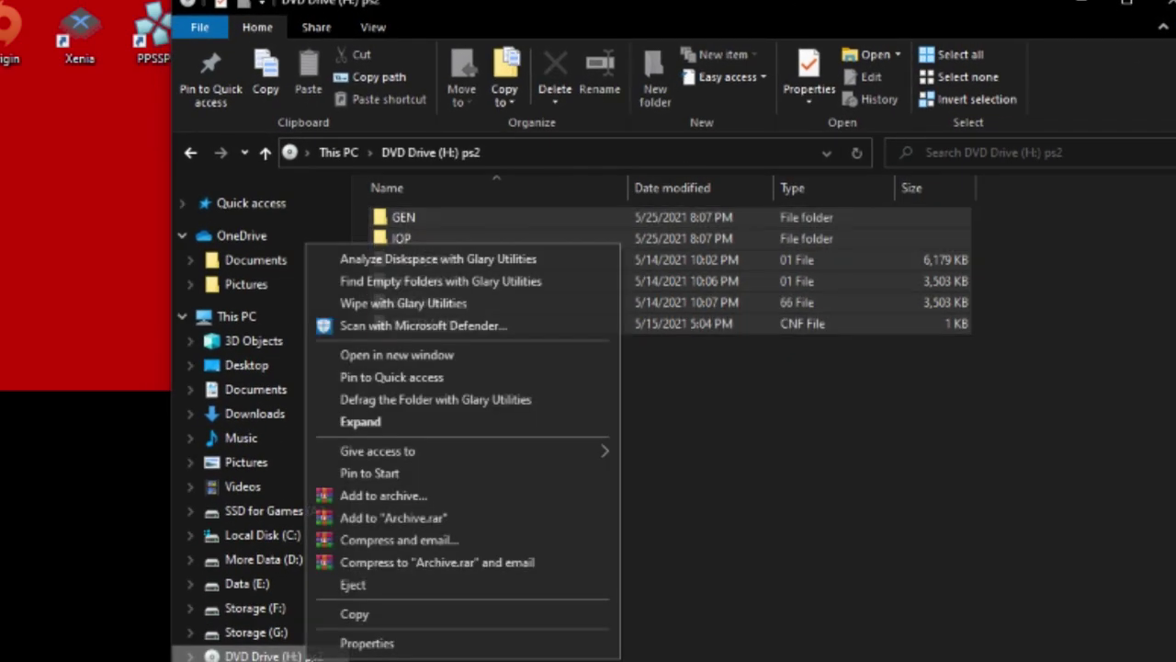
pyautogui.click(349, 587)
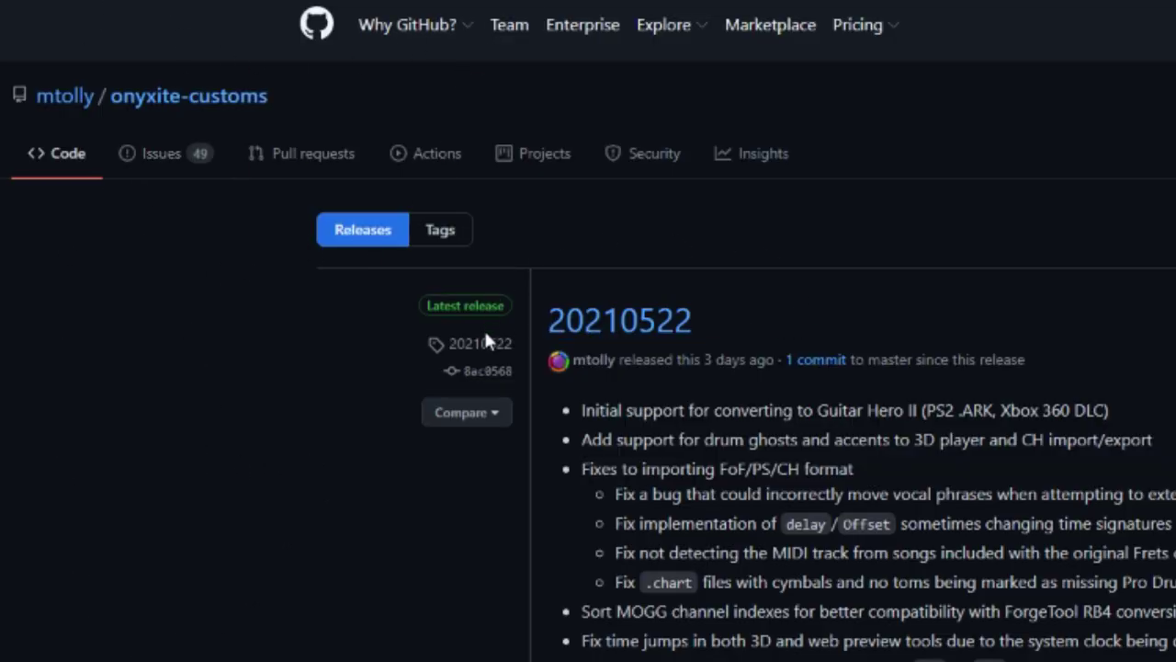
# - Review the latest onyxite-customs release on GitHub, and start batch processing in the Onyx console
pyautogui.scroll(-8, 657, 335)
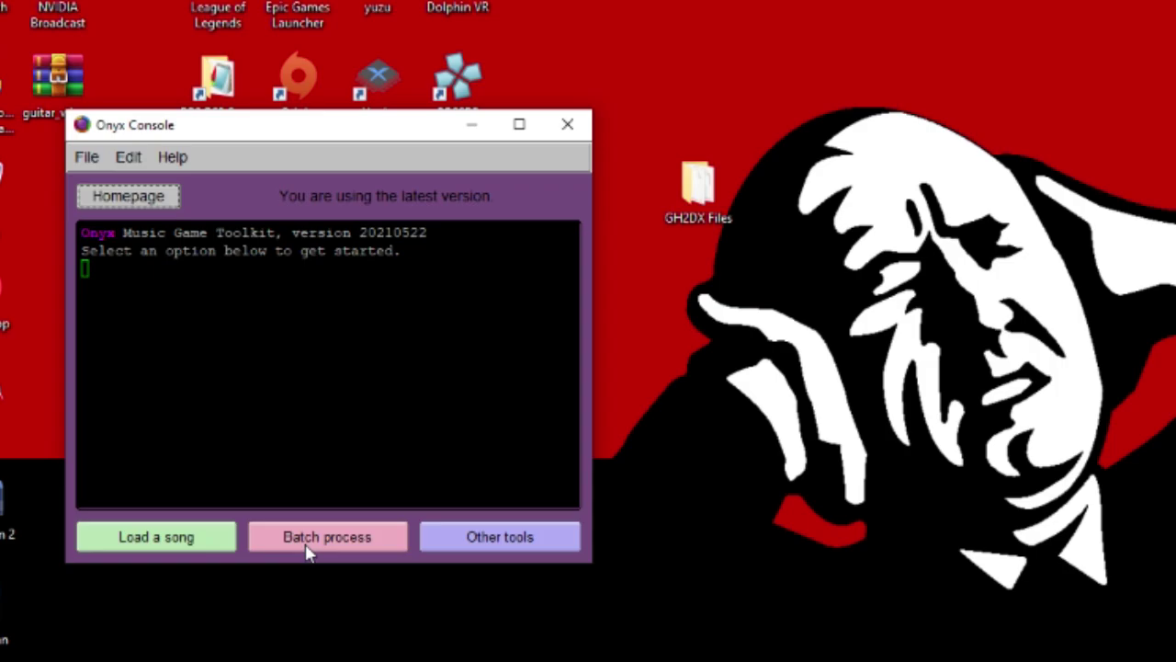
pyautogui.click(308, 549)
pyautogui.moveTo(531, 0); pyautogui.dragTo(935, 213)
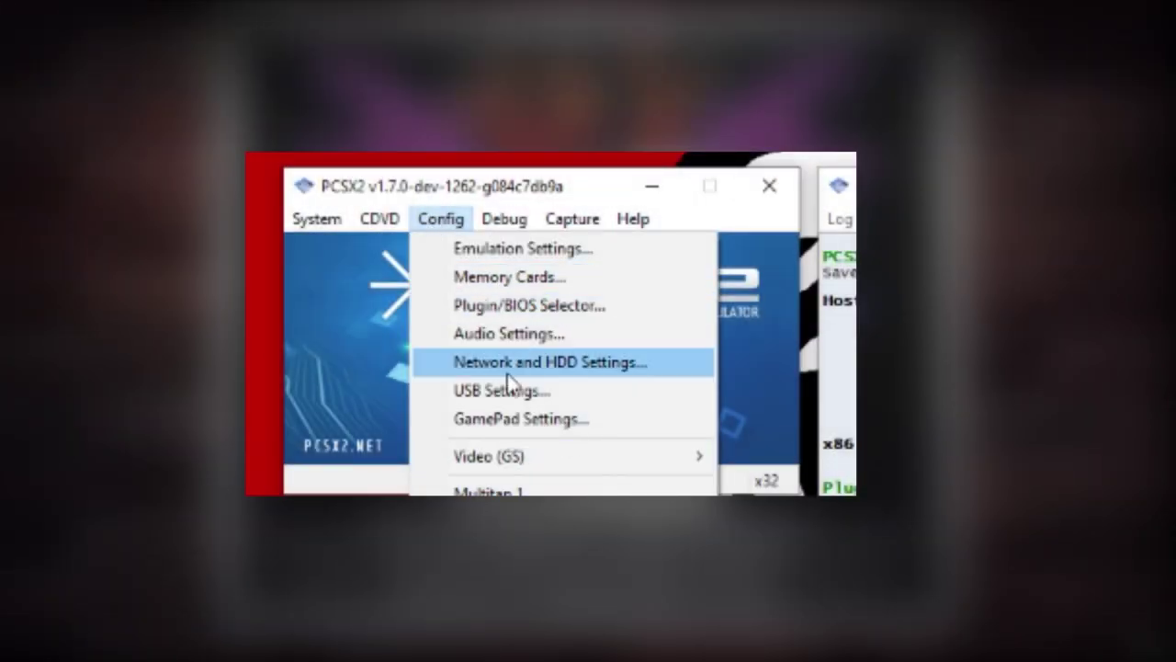
# - Open the PCSX2 gamepad settings and set Pad 1's type to Guitar
pyautogui.click(504, 367)
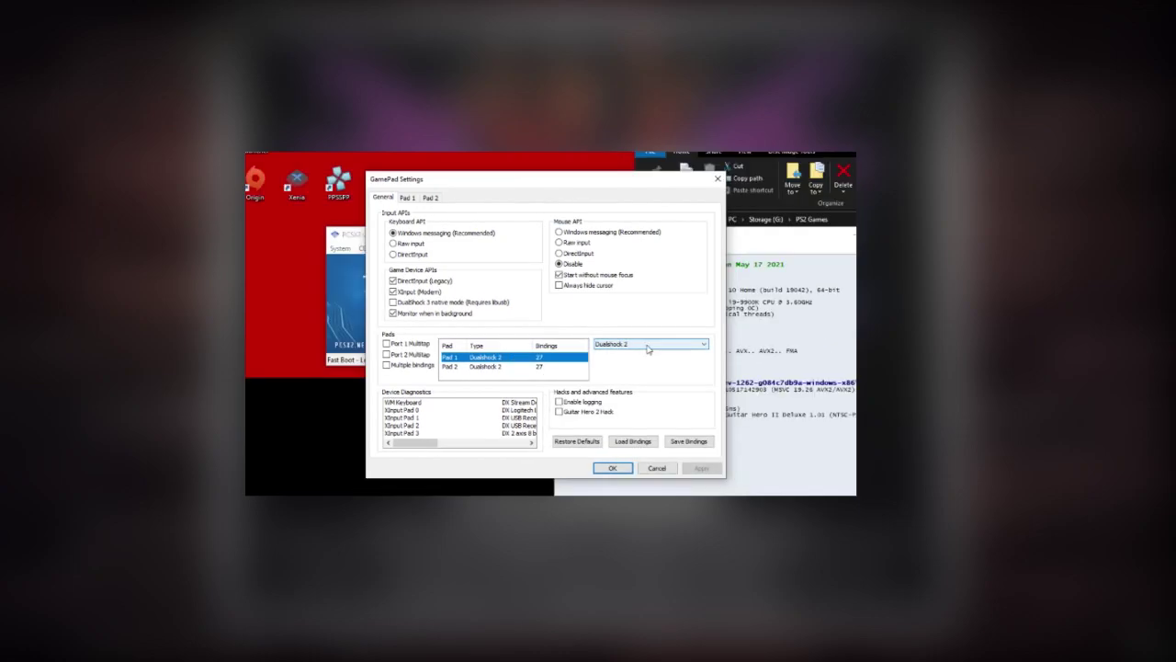
pyautogui.click(649, 344)
pyautogui.click(649, 371)
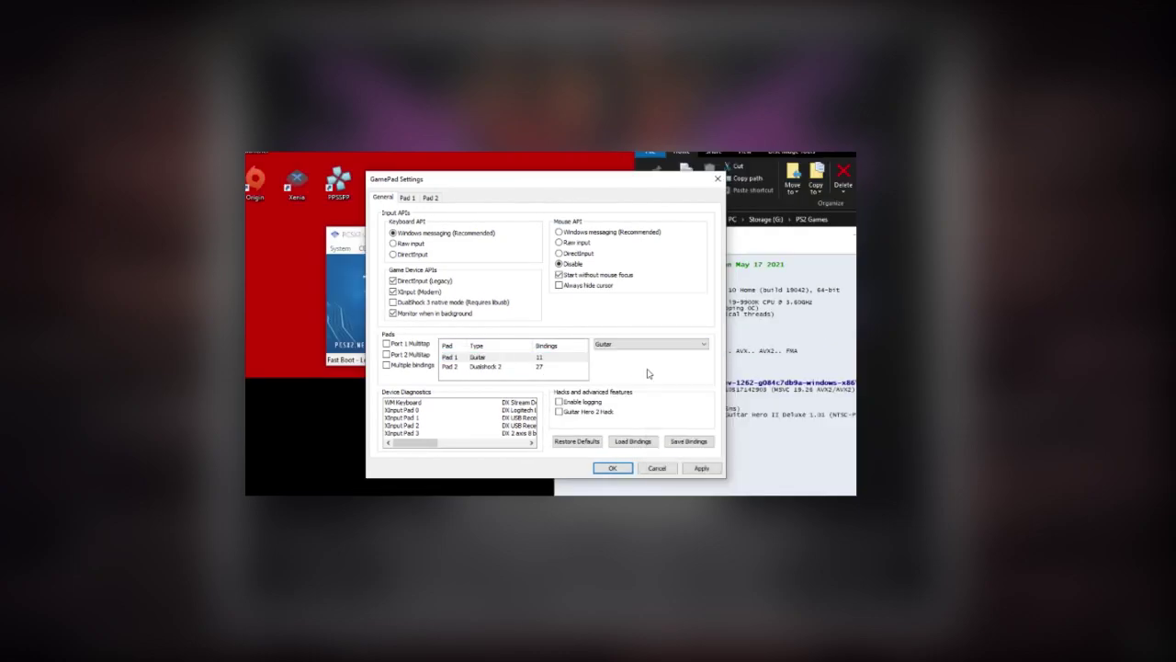
# - Delete all existing input bindings of Pad 1
pyautogui.click(409, 198)
pyautogui.click(471, 321)
pyautogui.keyDown('shift'); pyautogui.click(447, 229); pyautogui.keyUp('shift')
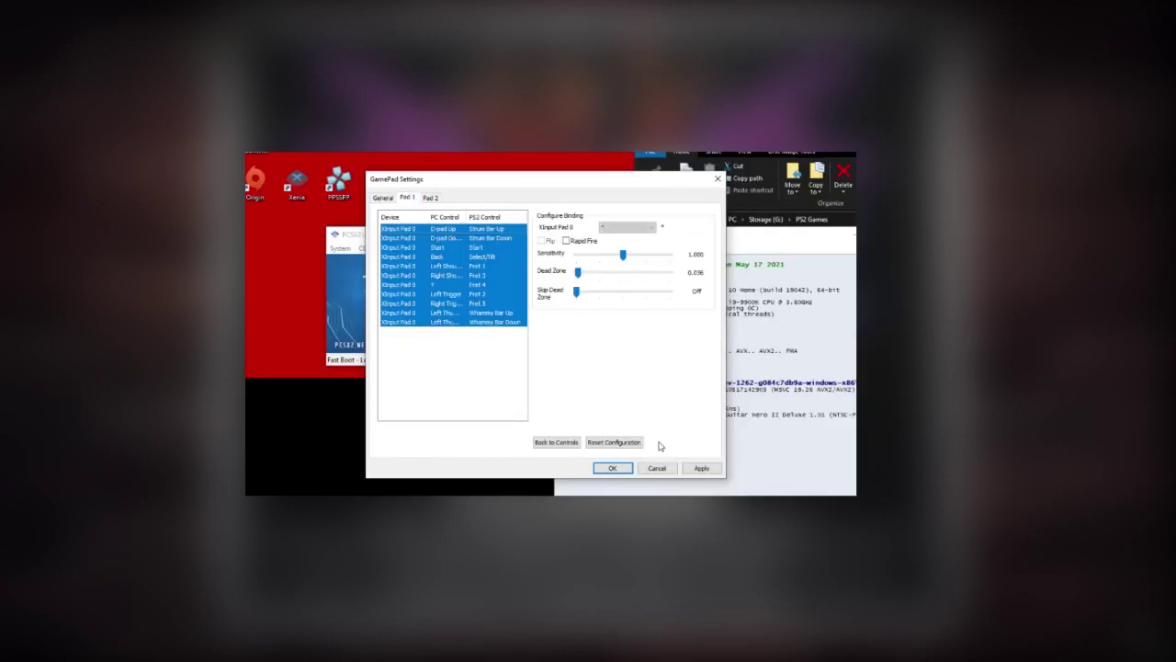
pyautogui.press('Delete')
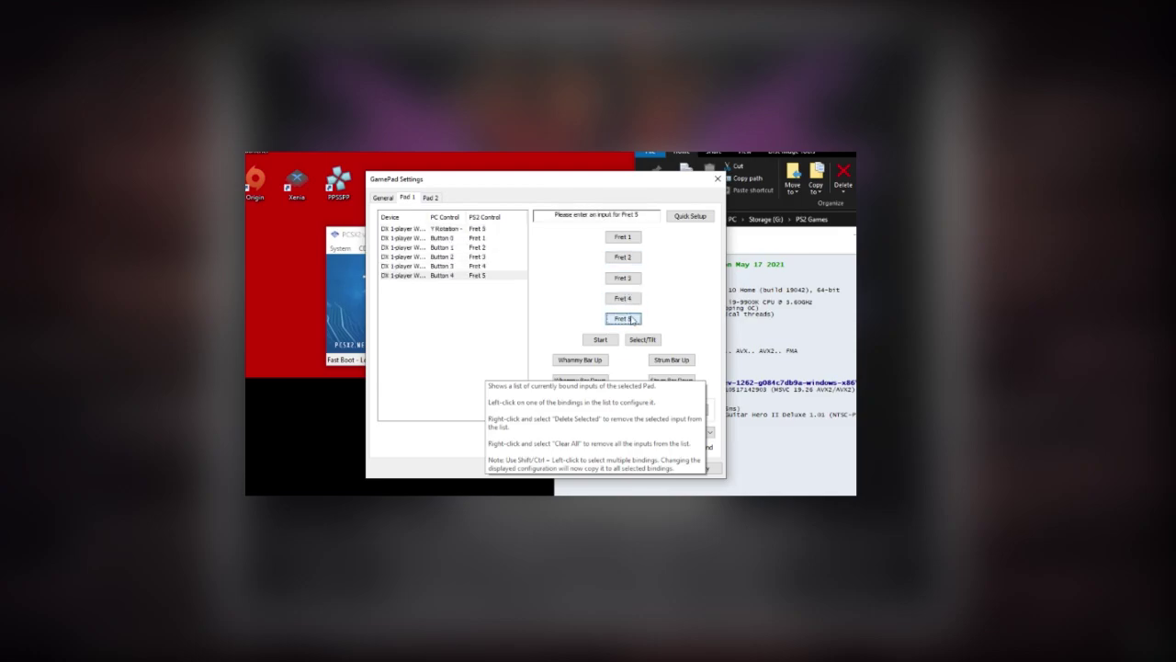
# - Bind the guitar controller's inputs for Start, Select/Tilt and Whammy Bar Up on Pad 1
pyautogui.click(599, 339)
pyautogui.click(643, 339)
pyautogui.click(579, 359)
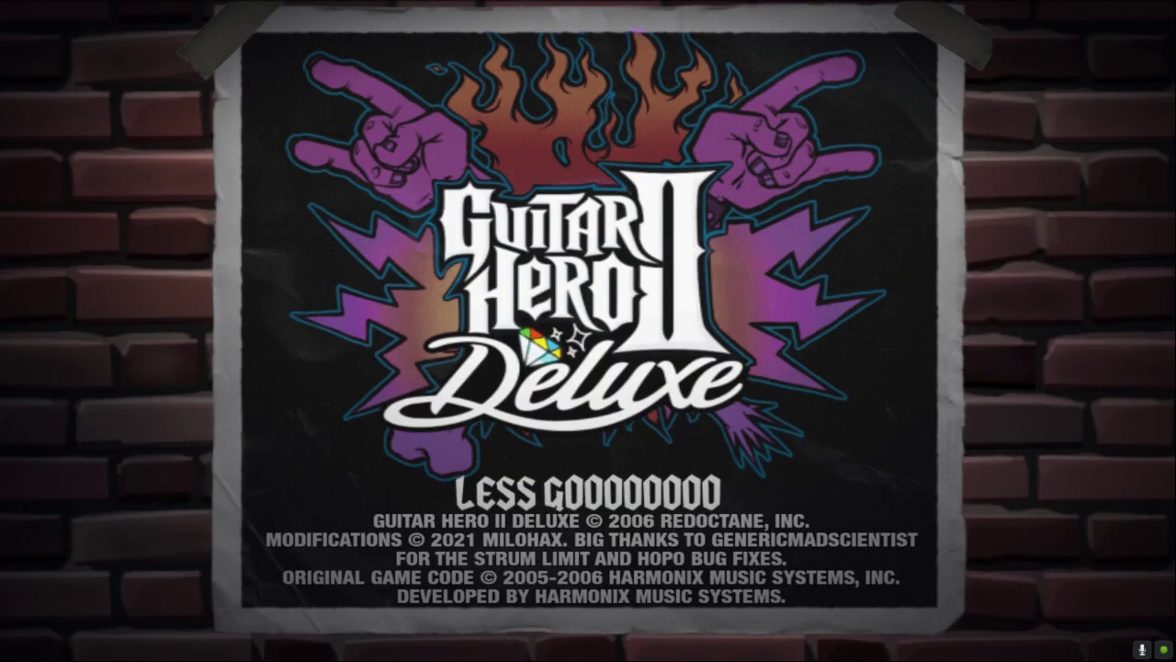
# - Go to the HDTV Lag screen within the game's video settings and choose Calibrate
pyautogui.press('Return')
pyautogui.press('Down')
pyautogui.press('Return')
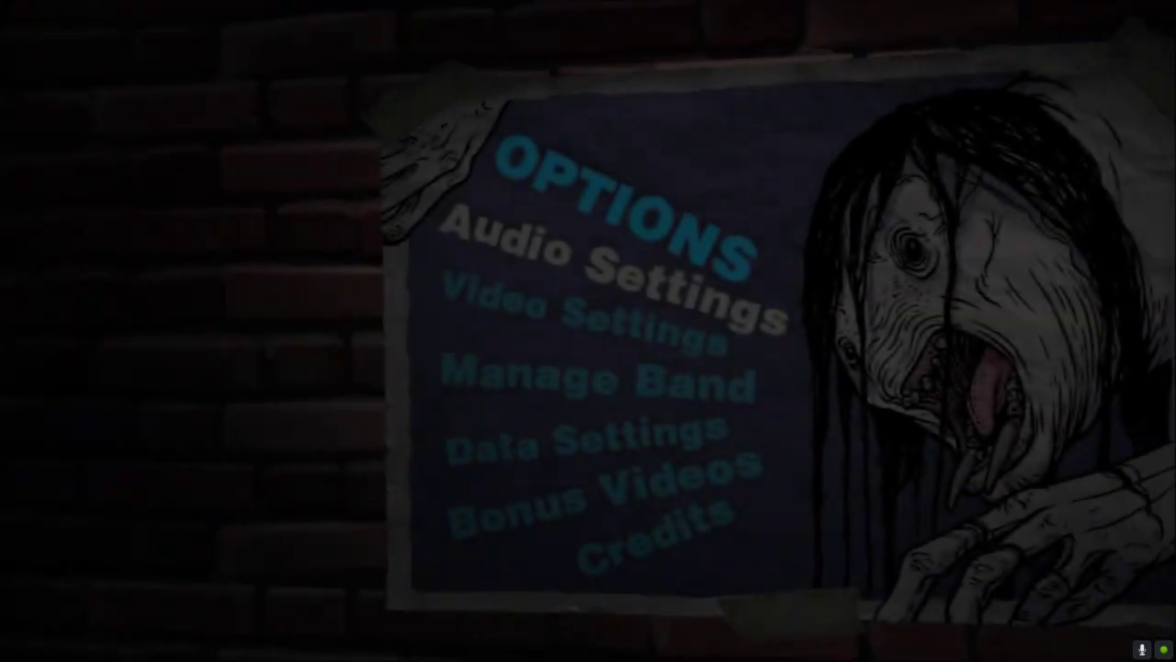
pyautogui.press('Down')
pyautogui.press('Return')
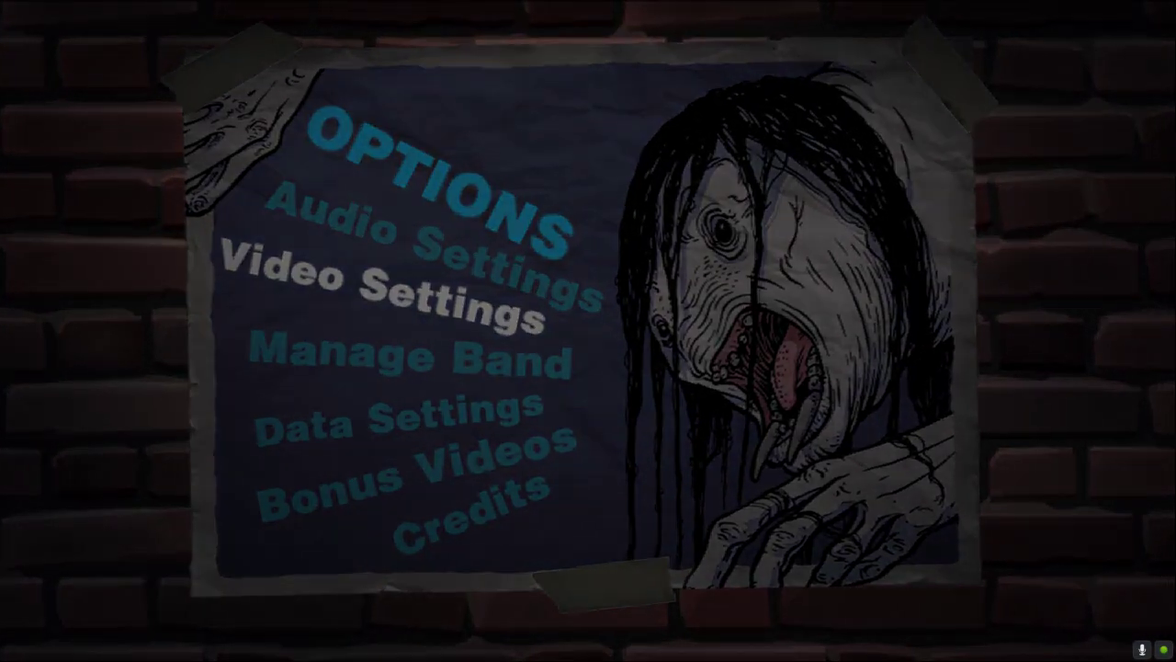
pyautogui.press('Down')
pyautogui.press('Down')
pyautogui.press('Down')
pyautogui.press('Down')
pyautogui.press('Return')
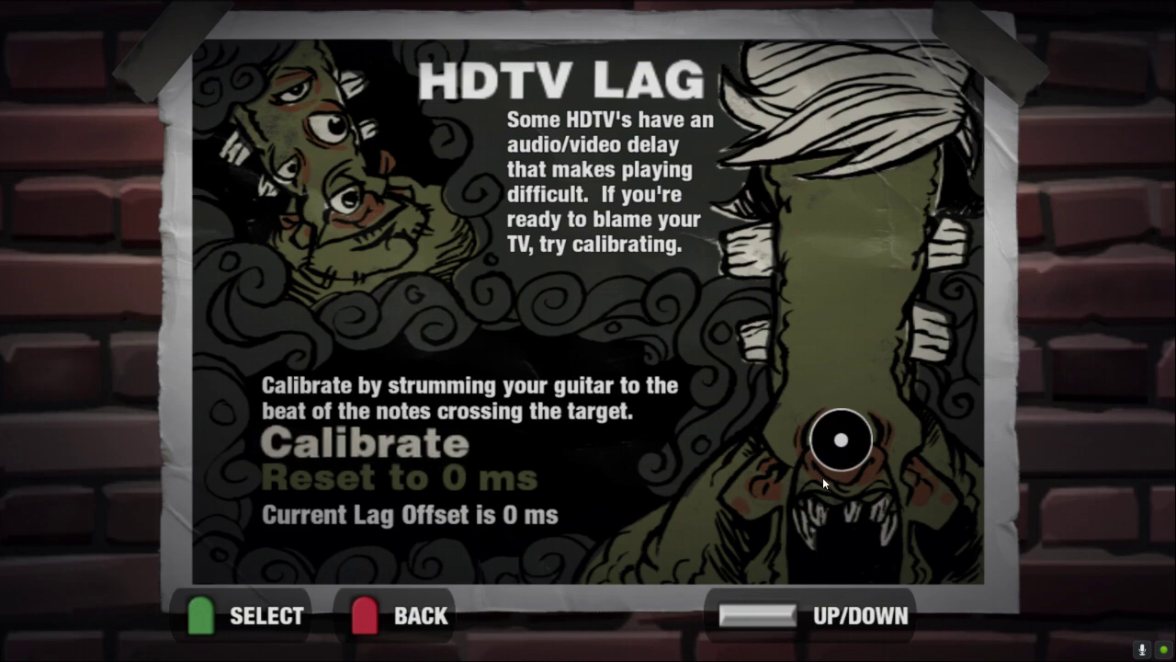
pyautogui.click(514, 448)
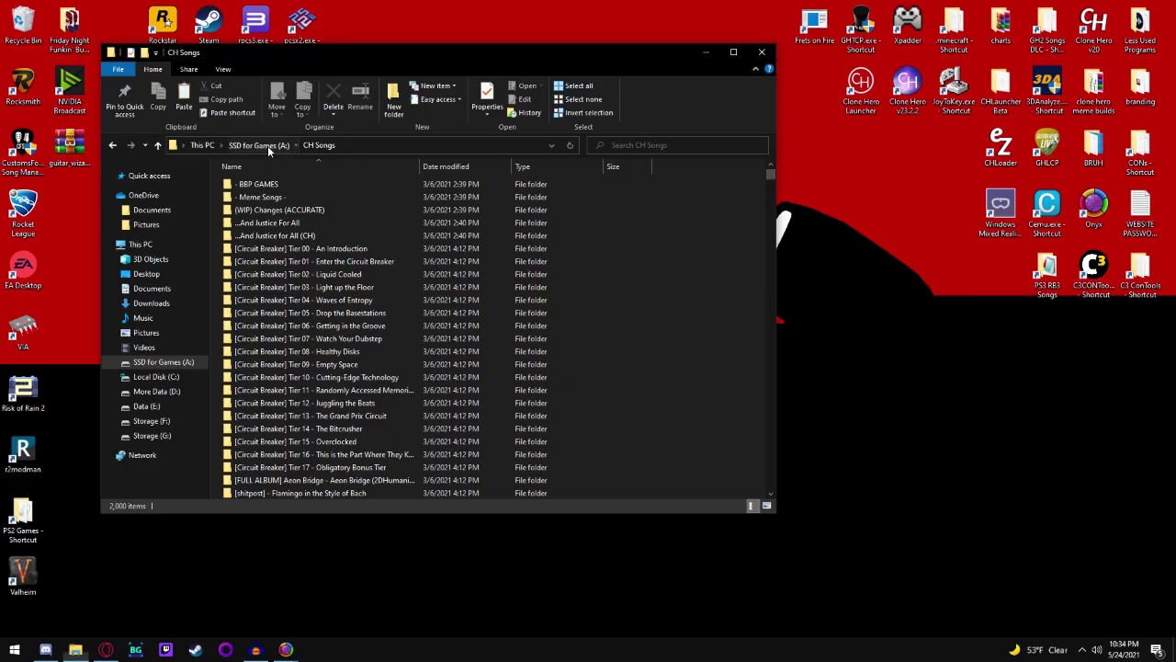
# - Open the CH Songs for GH2 folder on the SSD for Games (A:) drive in a separate window beside the first
pyautogui.click(198, 9)
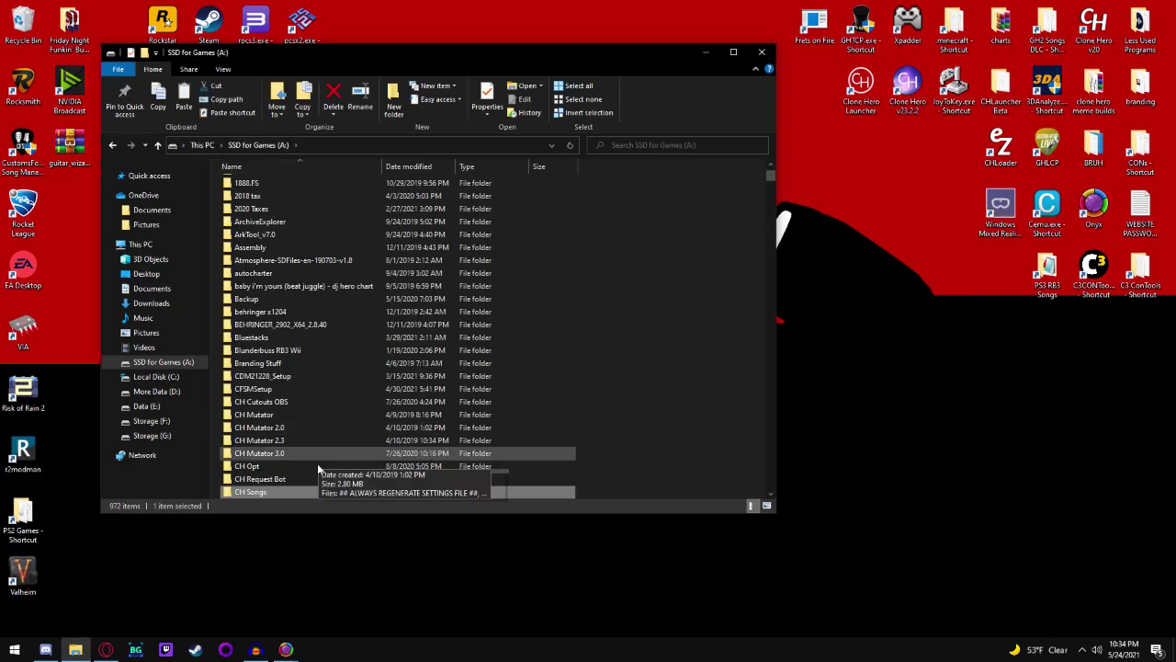
pyautogui.rightClick(293, 430)
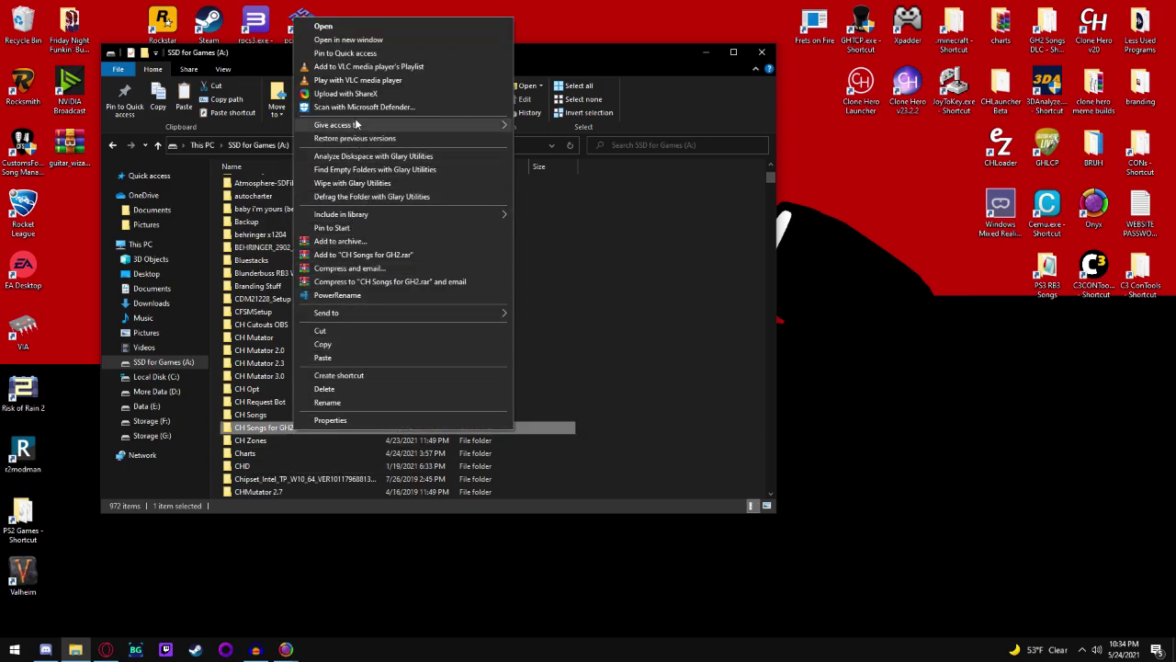
pyautogui.click(348, 40)
pyautogui.moveTo(536, 71); pyautogui.dragTo(901, 120)
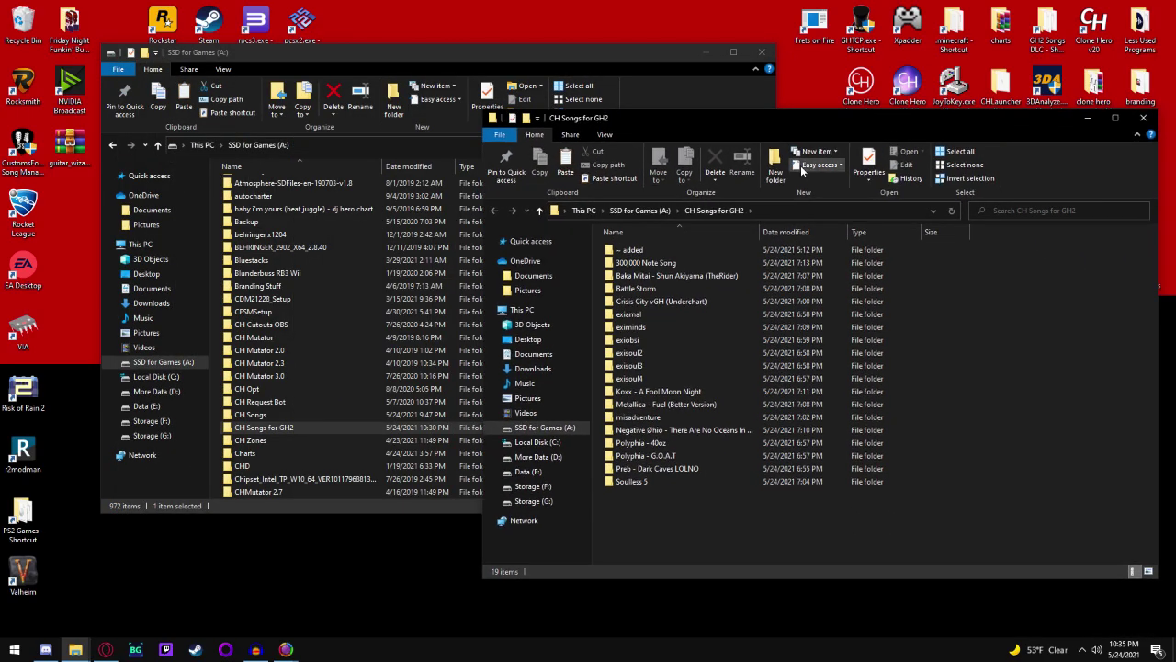
# - Copy the Intervals - Libra (ft. Plini) song folder from CH Songs into CH Songs for GH2
pyautogui.doubleClick(262, 414)
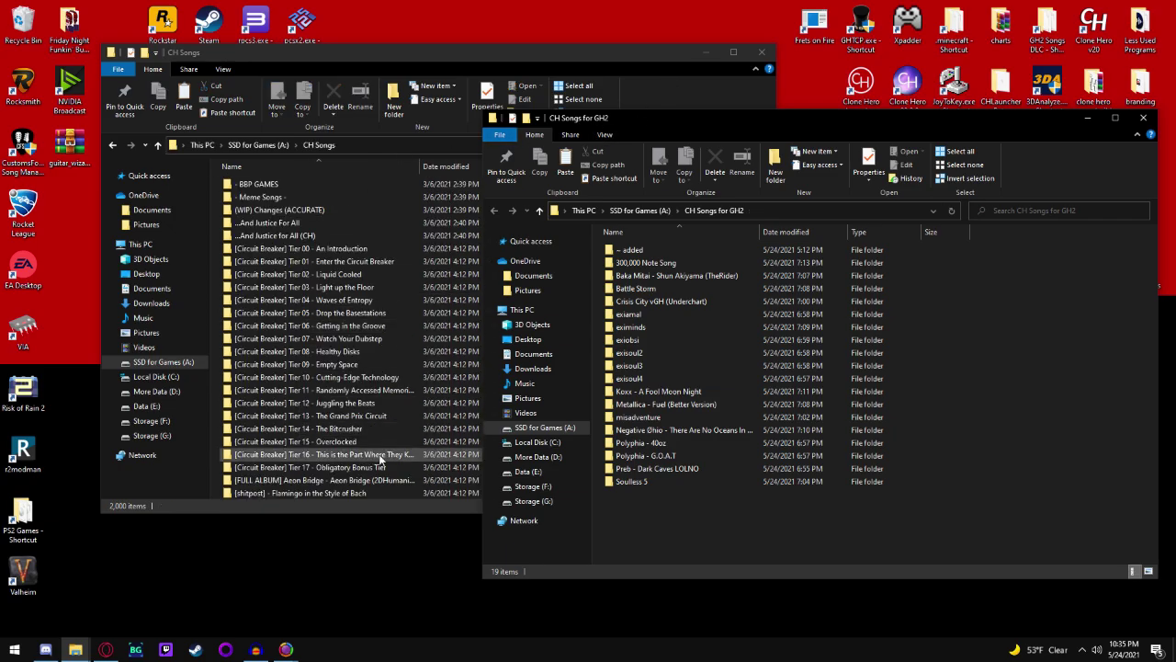
pyautogui.click(397, 400)
pyautogui.scroll(-20, 413, 405)
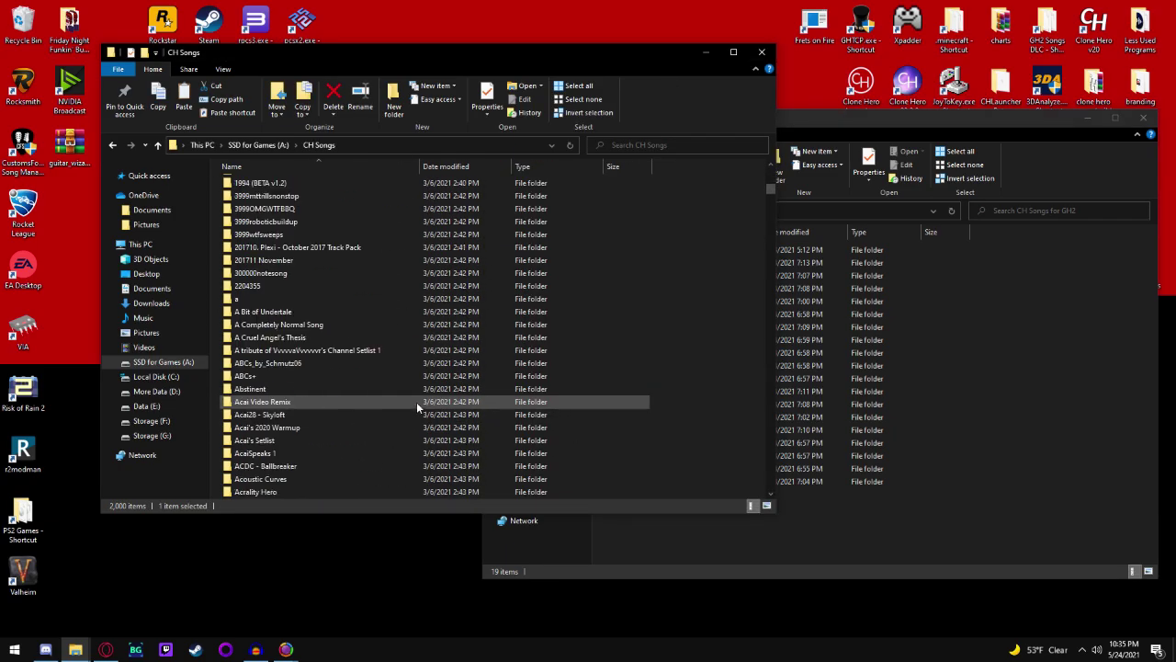
pyautogui.moveTo(764, 196); pyautogui.dragTo(768, 312)
pyautogui.click(366, 303)
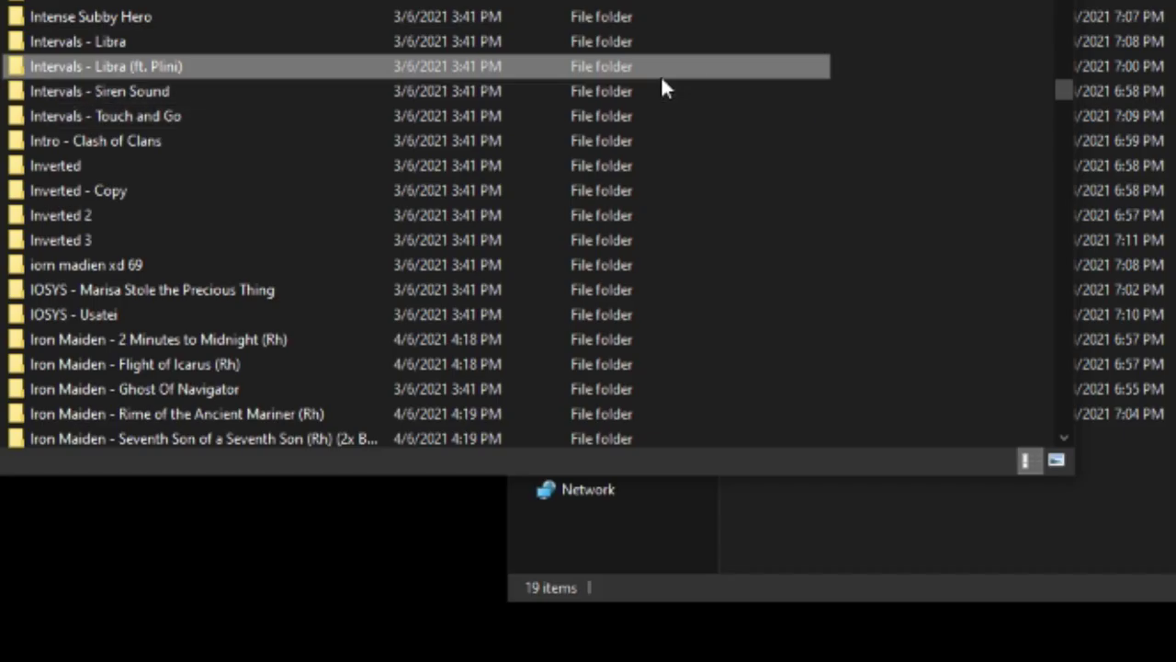
pyautogui.rightClick(562, 304)
pyautogui.click(725, 548)
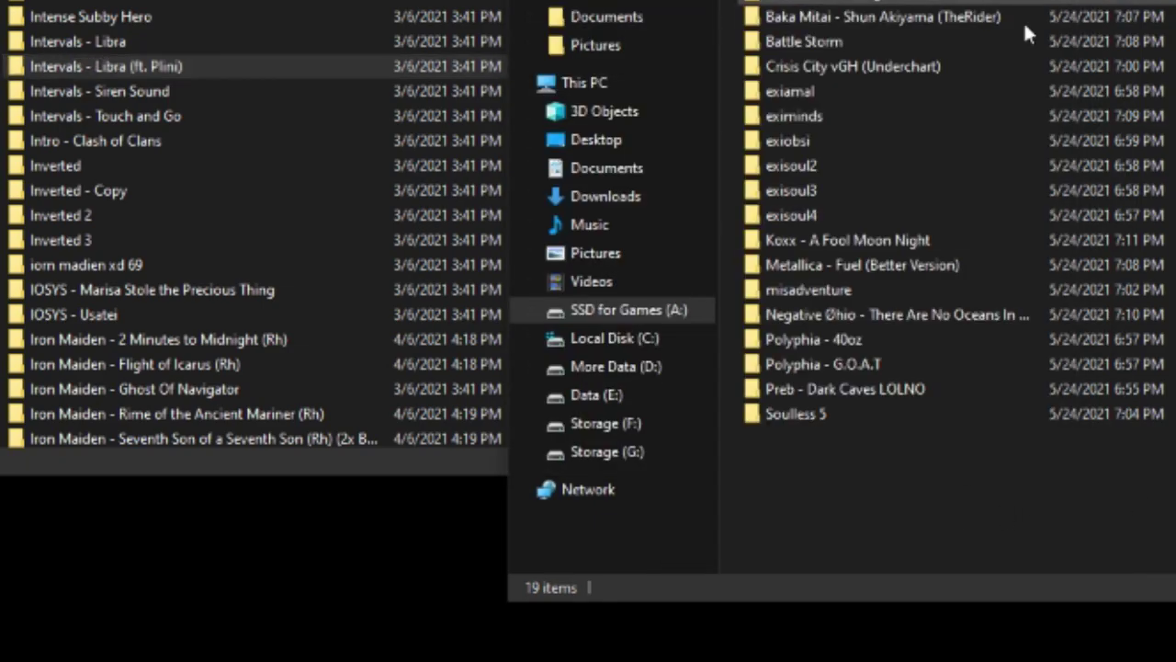
pyautogui.rightClick(963, 491)
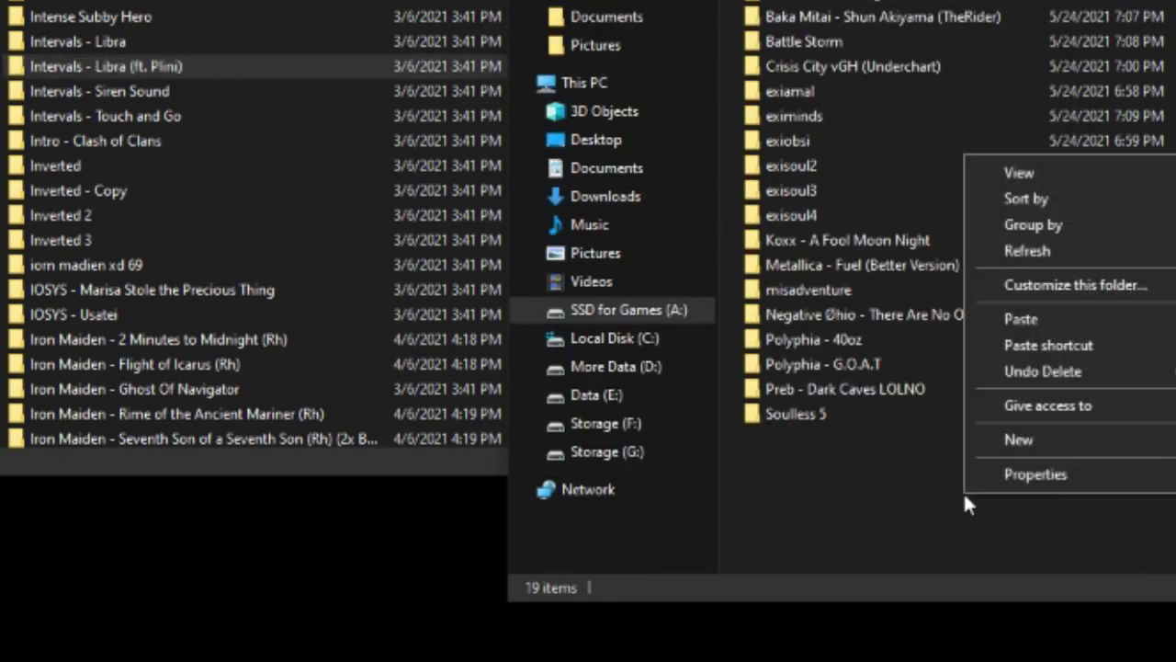
pyautogui.click(1017, 316)
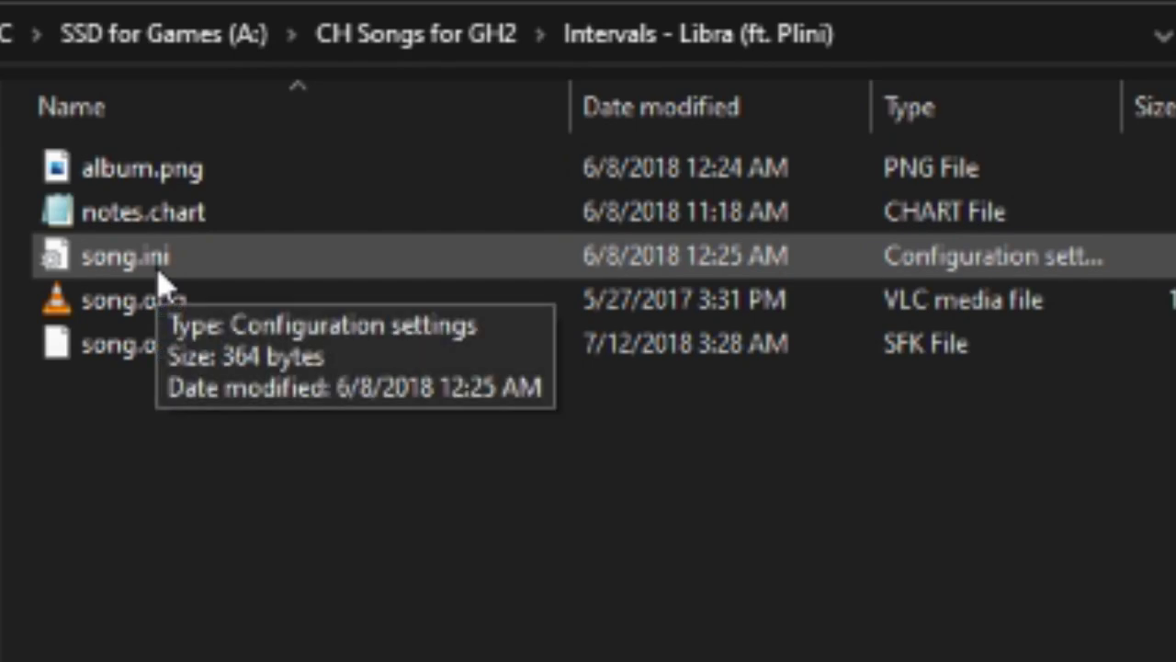
# - Open song.ini of the Intervals - Libra (ft. Plini) song and set its delay to 84
pyautogui.doubleClick(161, 267)
pyautogui.scroll(-1, 340, 389)
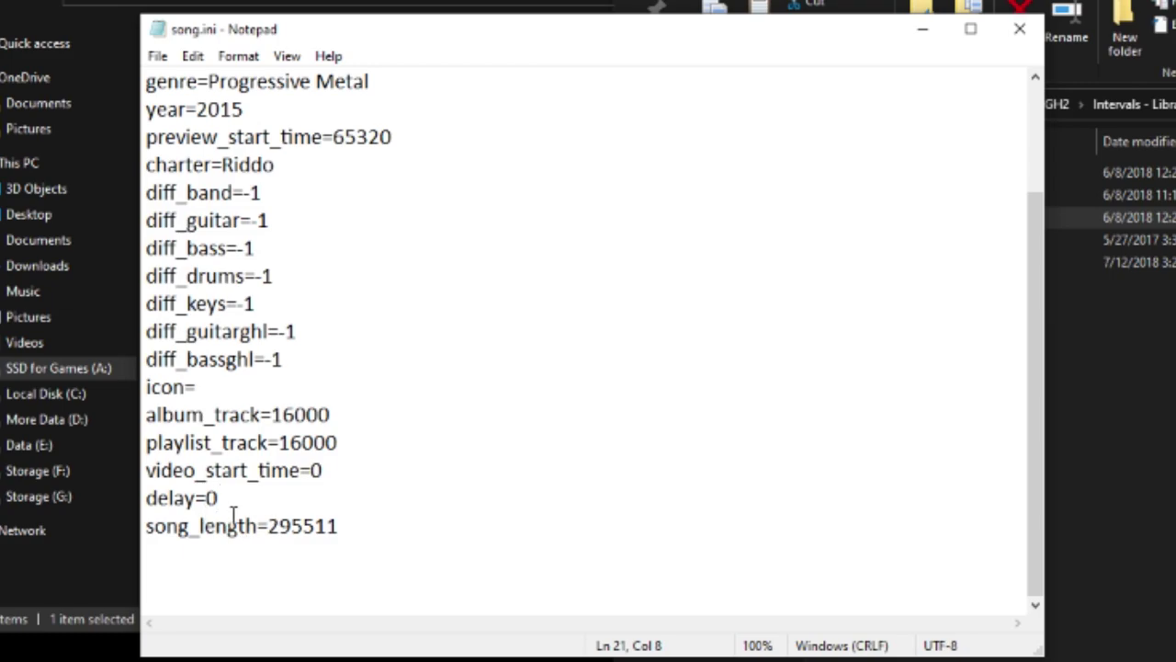
pyautogui.press('BackSpace')
pyautogui.write('84')
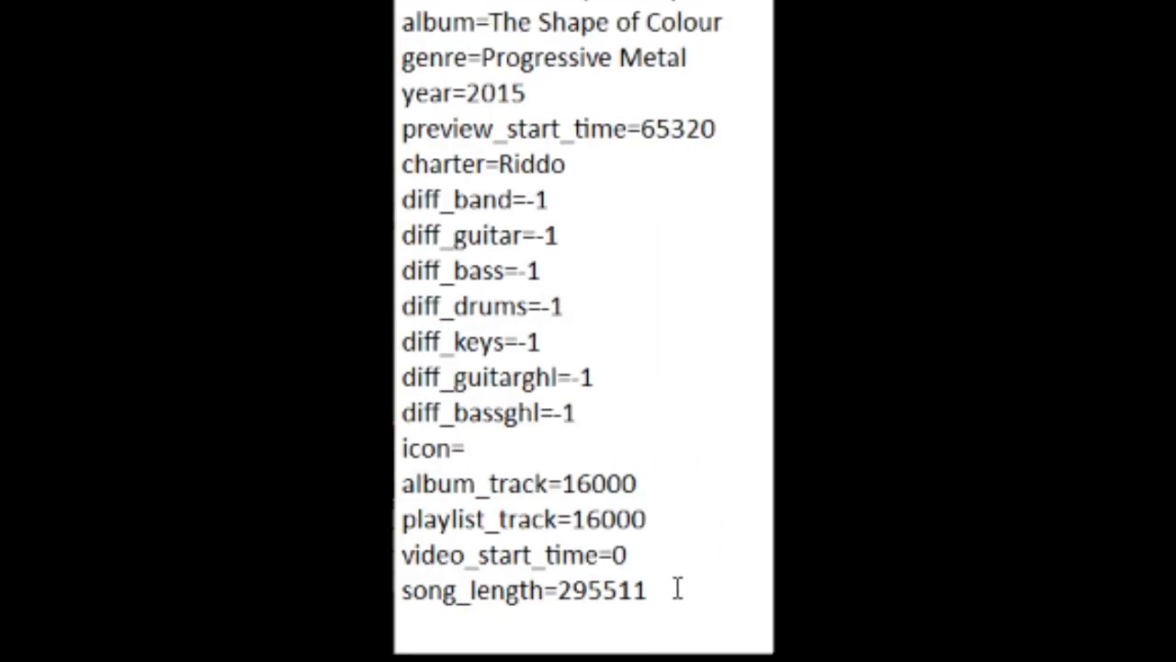
# - Add the line delay=84 directly below song_length at the end of the song.ini file
pyautogui.press('Return')
pyautogui.write('delay=')
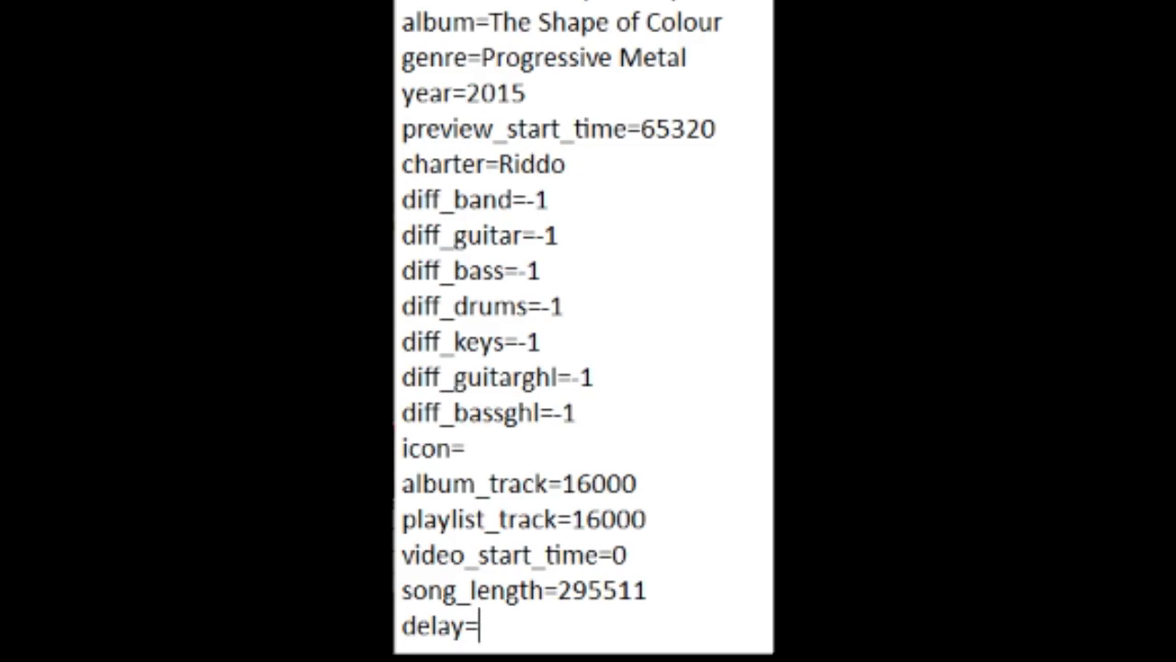
pyautogui.write('84')
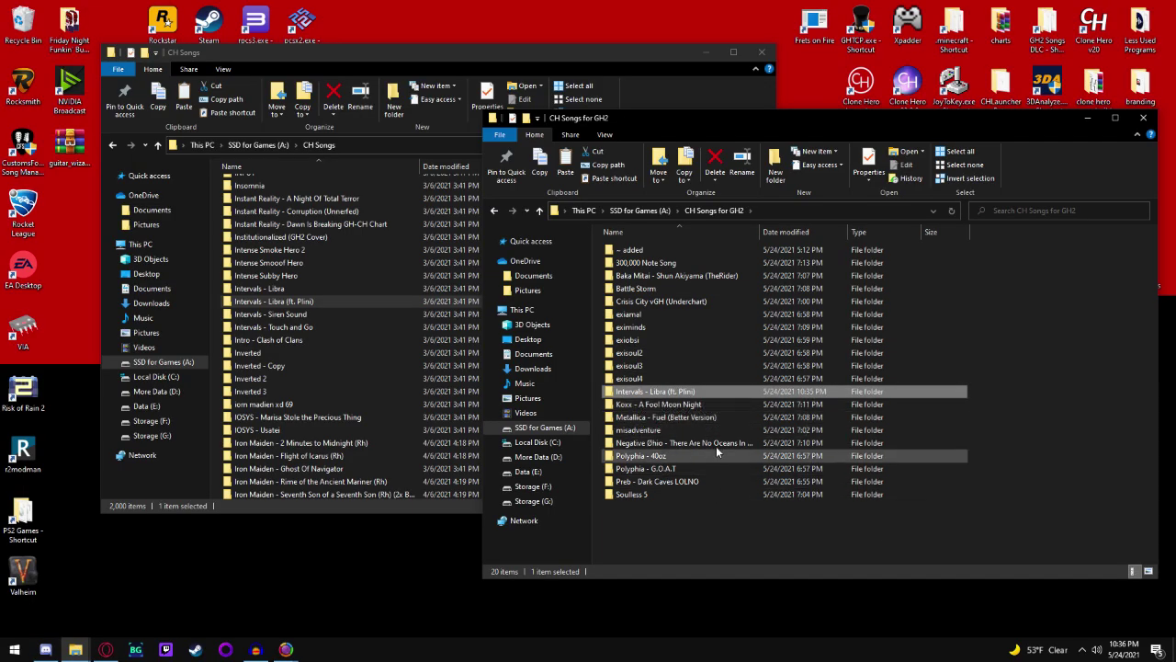
# - Switch to Onyx's Batch Process and load the Intervals - Libra (ft. Plini) folder from CH Songs for GH2
pyautogui.click(286, 650)
pyautogui.click(346, 610)
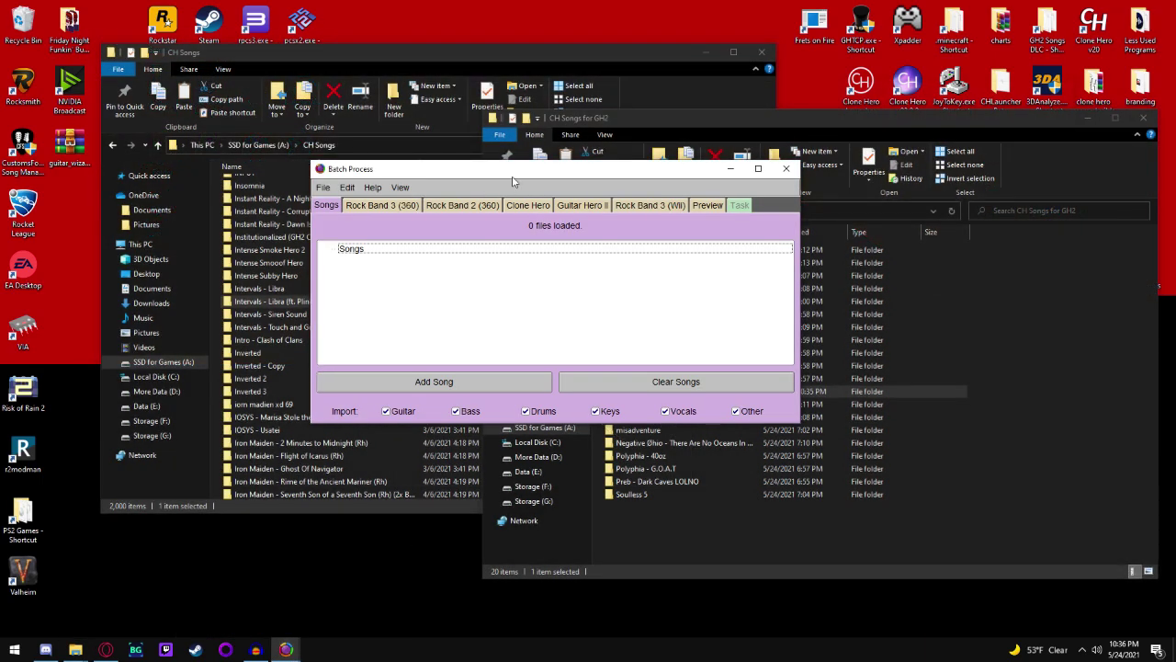
pyautogui.moveTo(520, 175); pyautogui.dragTo(237, 210)
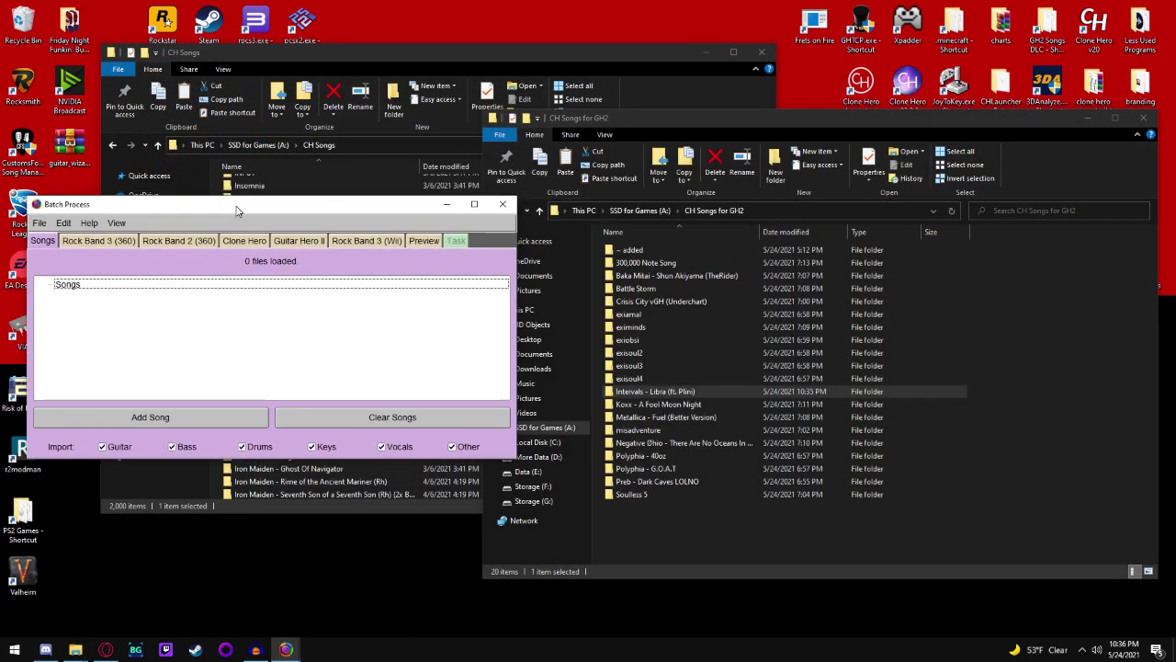
pyautogui.click(720, 392)
pyautogui.moveTo(720, 393); pyautogui.dragTo(305, 343)
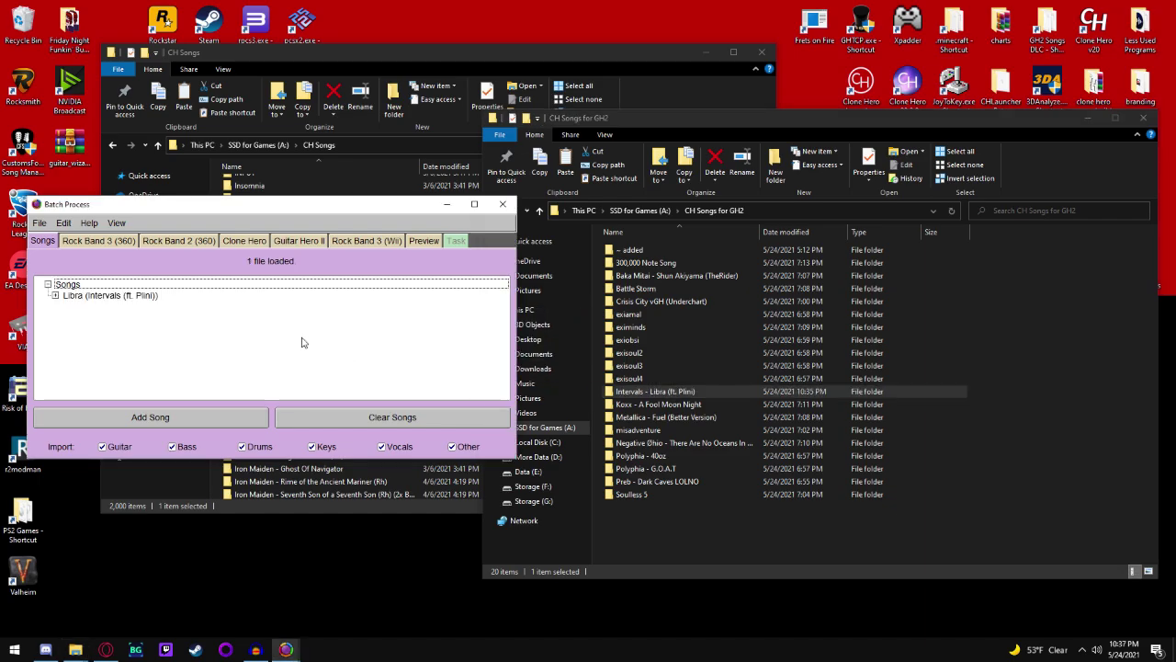
pyautogui.click(121, 303)
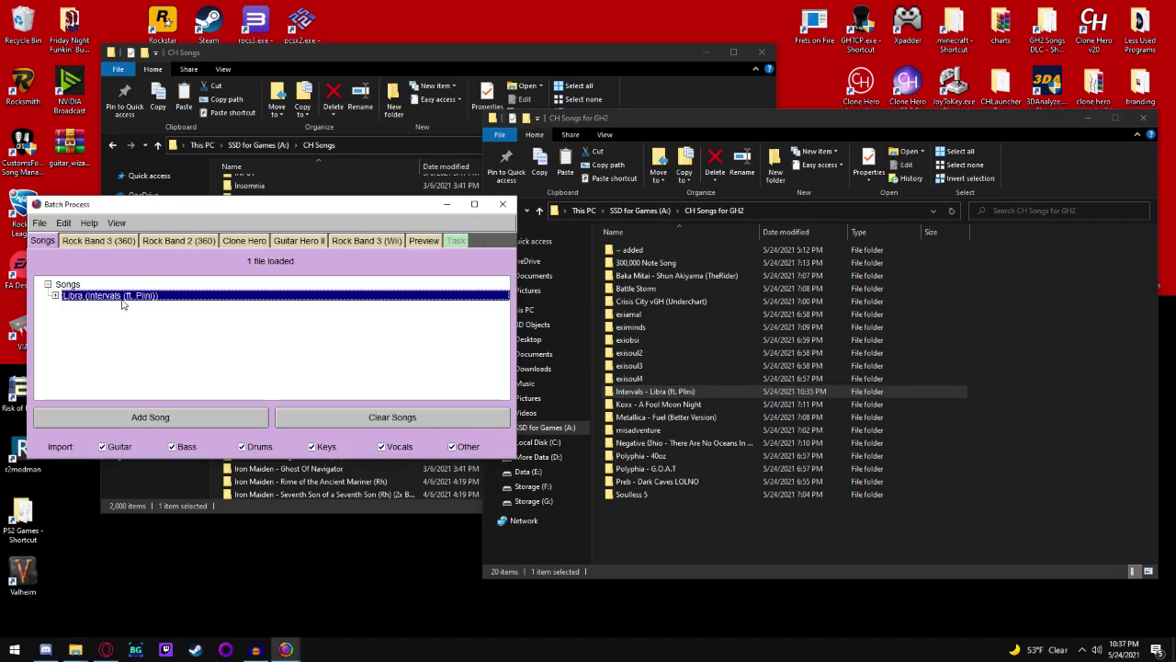
pyautogui.click(314, 345)
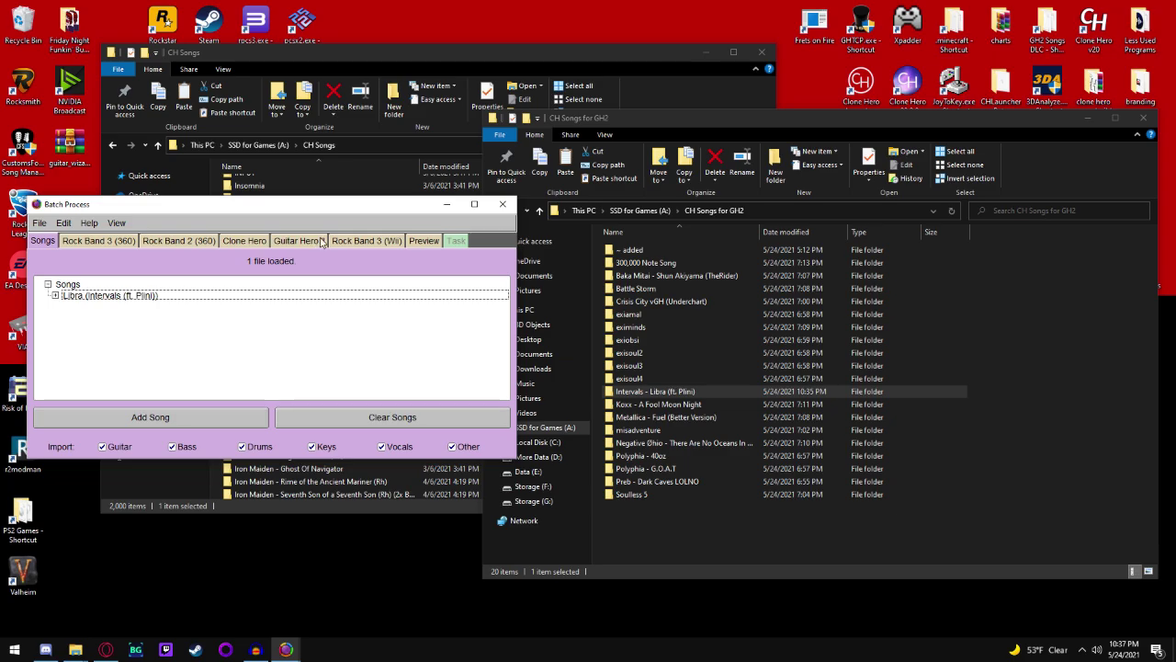
# - Load the folders 300,000 Note Song through Soulless 5 into the batch, leaving out Intervals - Libra (ft. Plini)
pyautogui.click(689, 264)
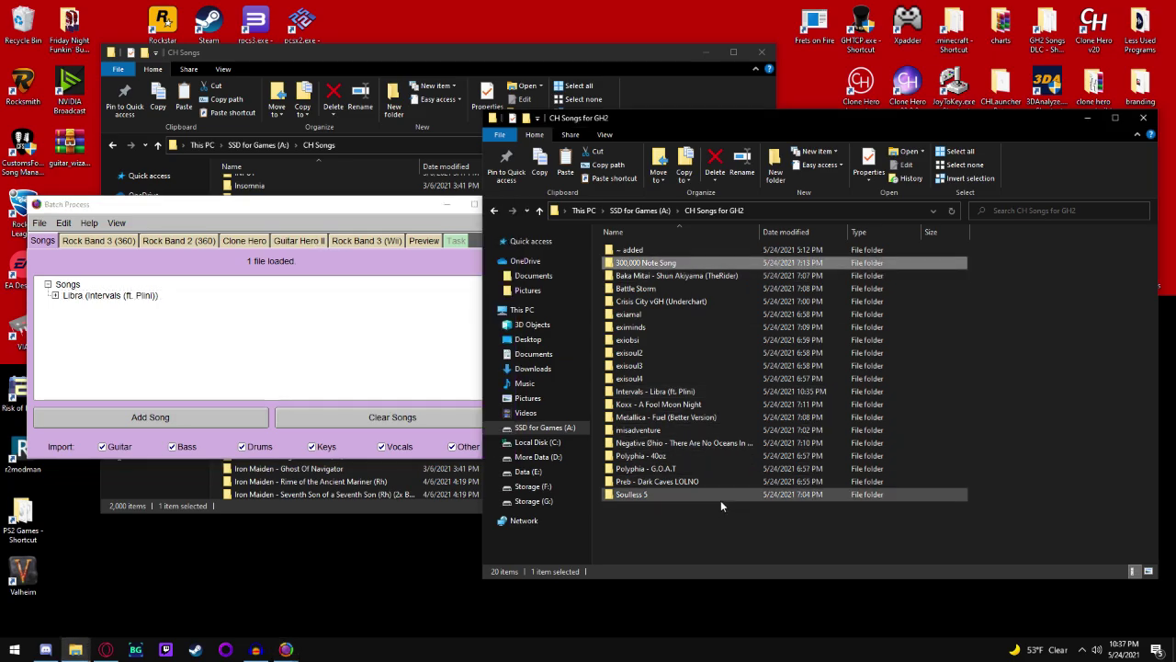
pyautogui.keyDown('shift'); pyautogui.click(720, 497); pyautogui.keyUp('shift')
pyautogui.keyDown('ctrl'); pyautogui.click(654, 392); pyautogui.keyUp('ctrl')
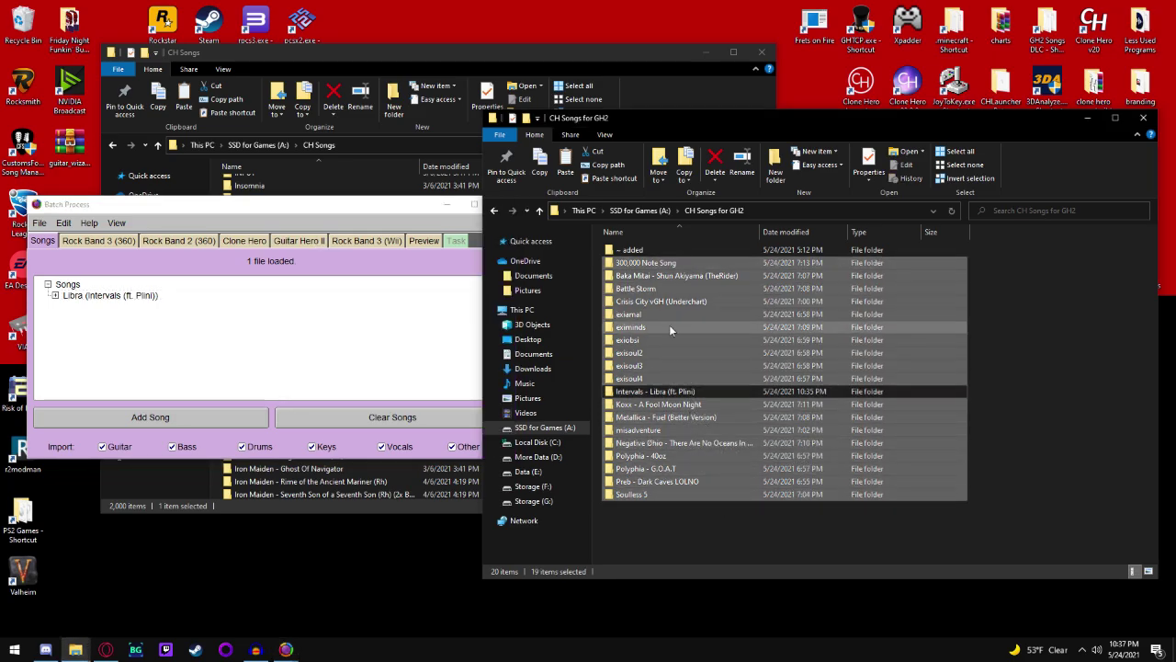
pyautogui.moveTo(673, 264); pyautogui.dragTo(321, 357)
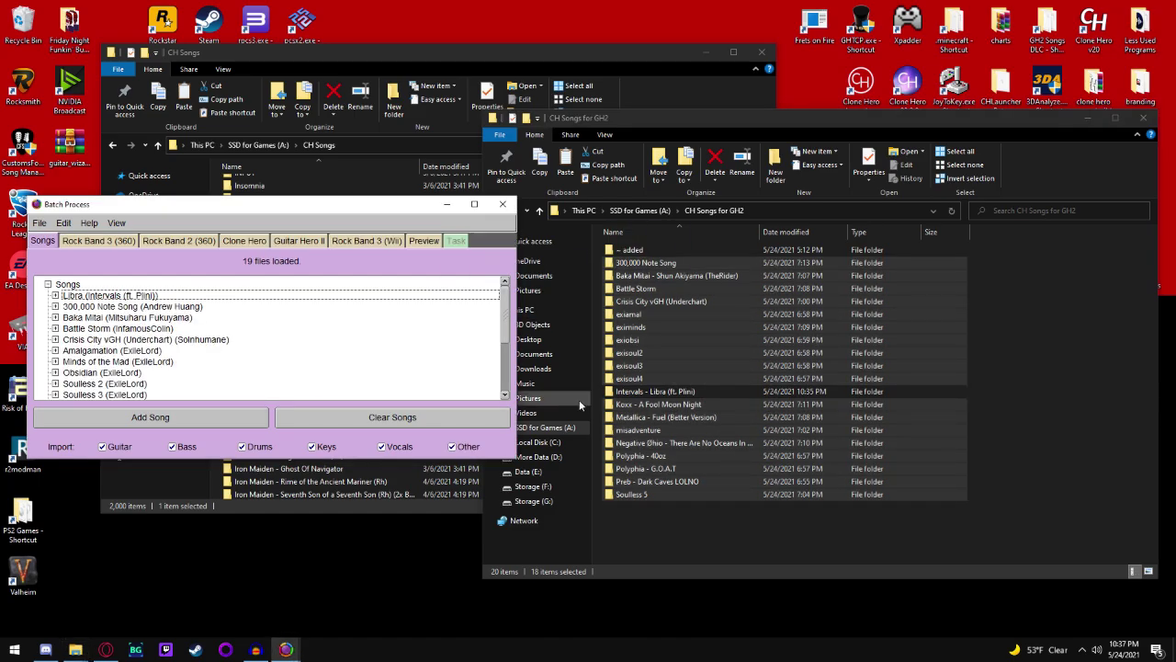
pyautogui.scroll(-2, 237, 342)
pyautogui.scroll(2, 238, 342)
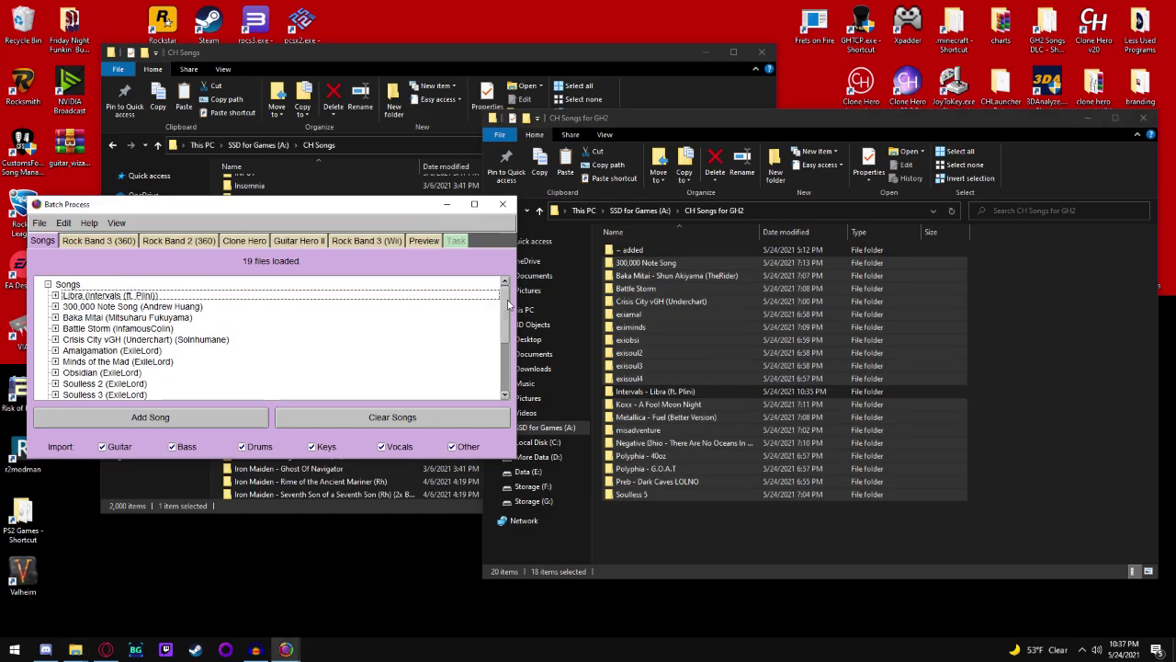
# - Load all song folders inside the ~ added subfolder into the batch
pyautogui.doubleClick(651, 251)
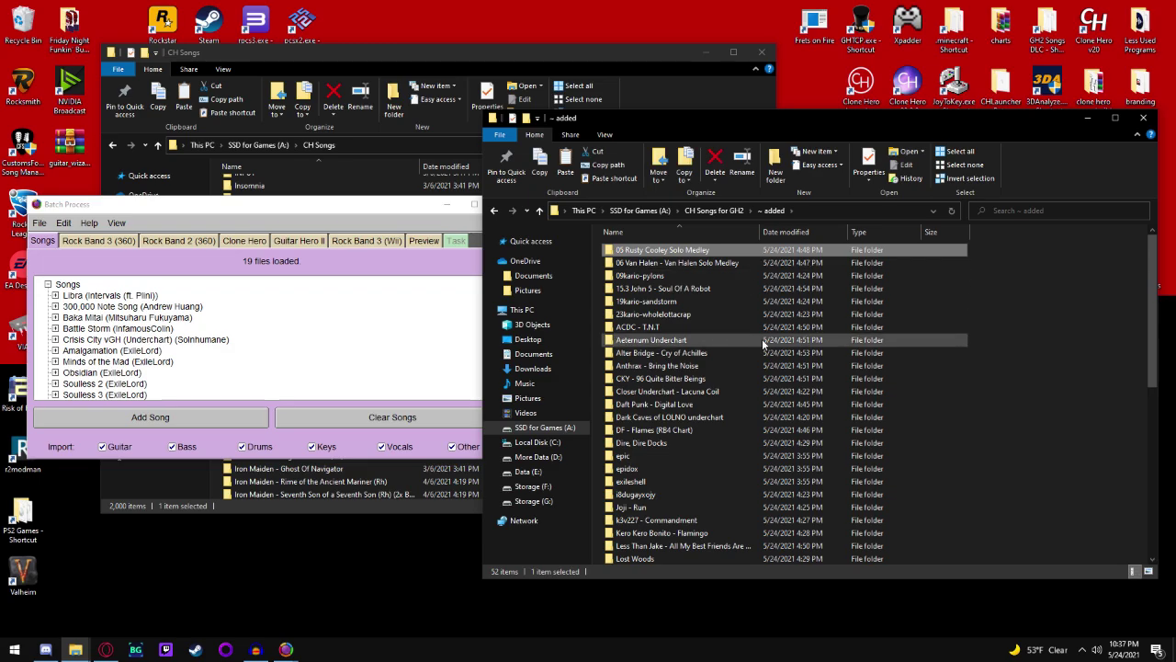
pyautogui.scroll(-3, 762, 338)
pyautogui.hotkey('ctrl', 'a')
pyautogui.moveTo(740, 351); pyautogui.dragTo(391, 363)
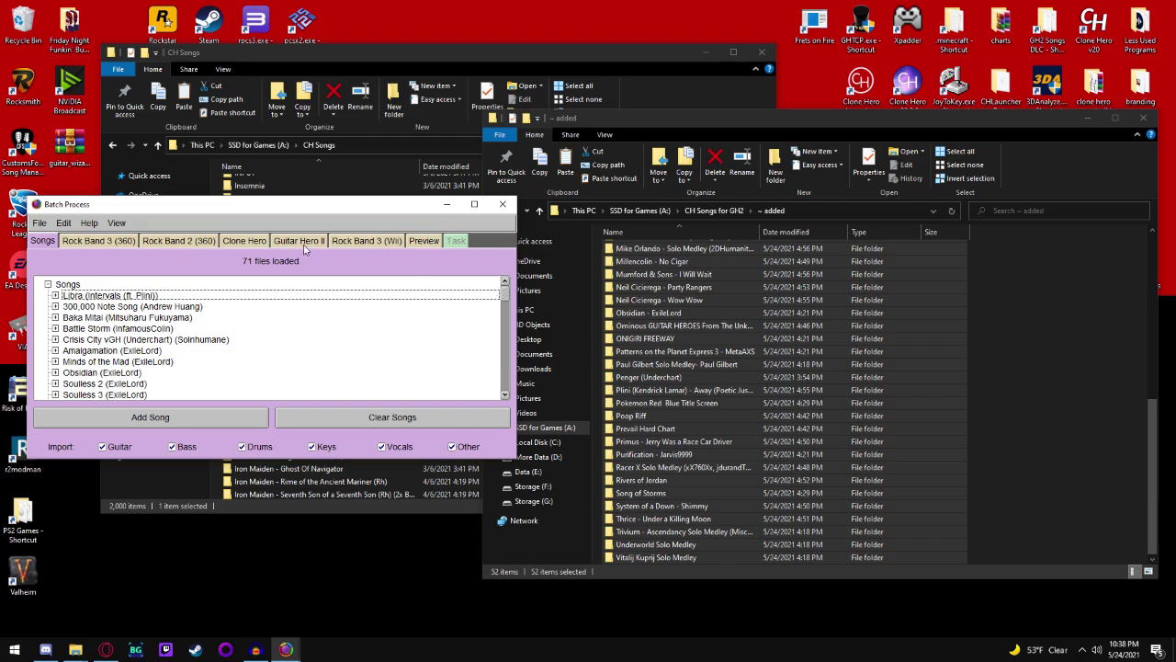
# - Add the batch to the GH2 PS2 ARK as bonus songs, choosing MAIN_0.ARK in the GEN folder of GH2DX Files
pyautogui.click(304, 241)
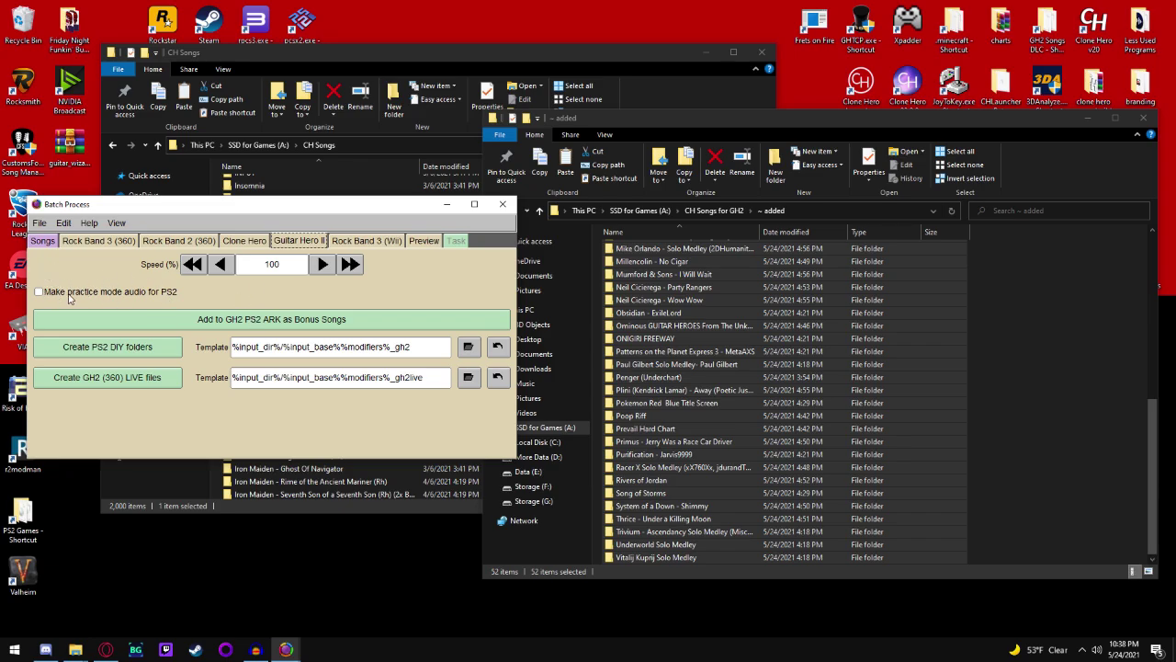
pyautogui.click(219, 322)
pyautogui.moveTo(390, 109); pyautogui.dragTo(682, 104)
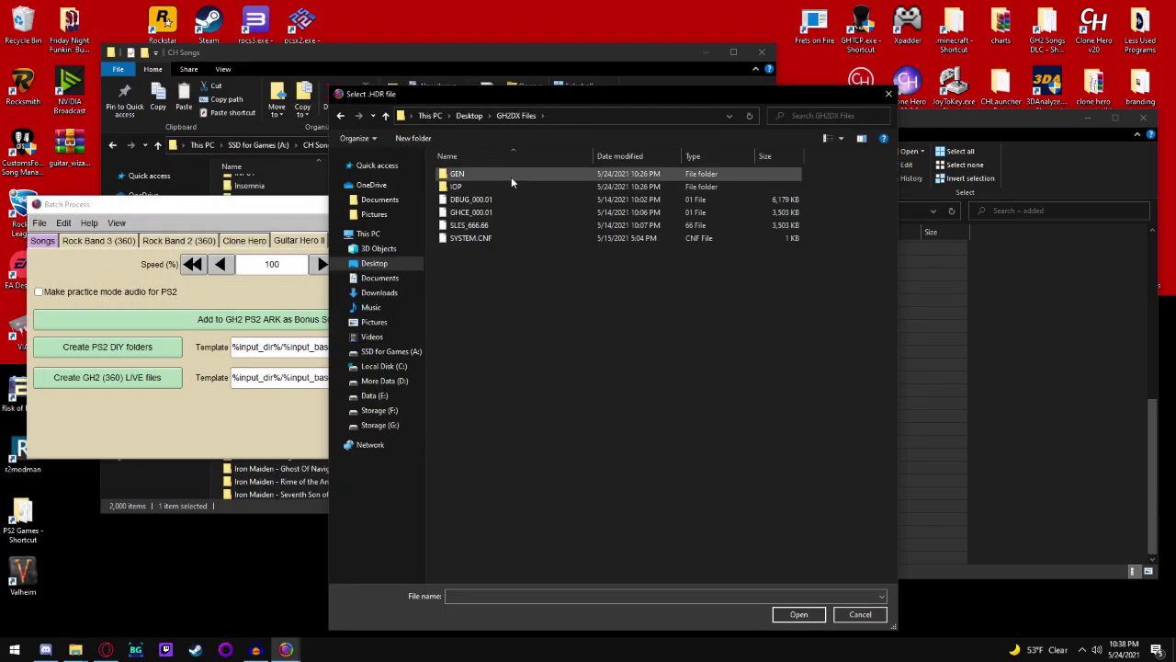
pyautogui.doubleClick(604, 175)
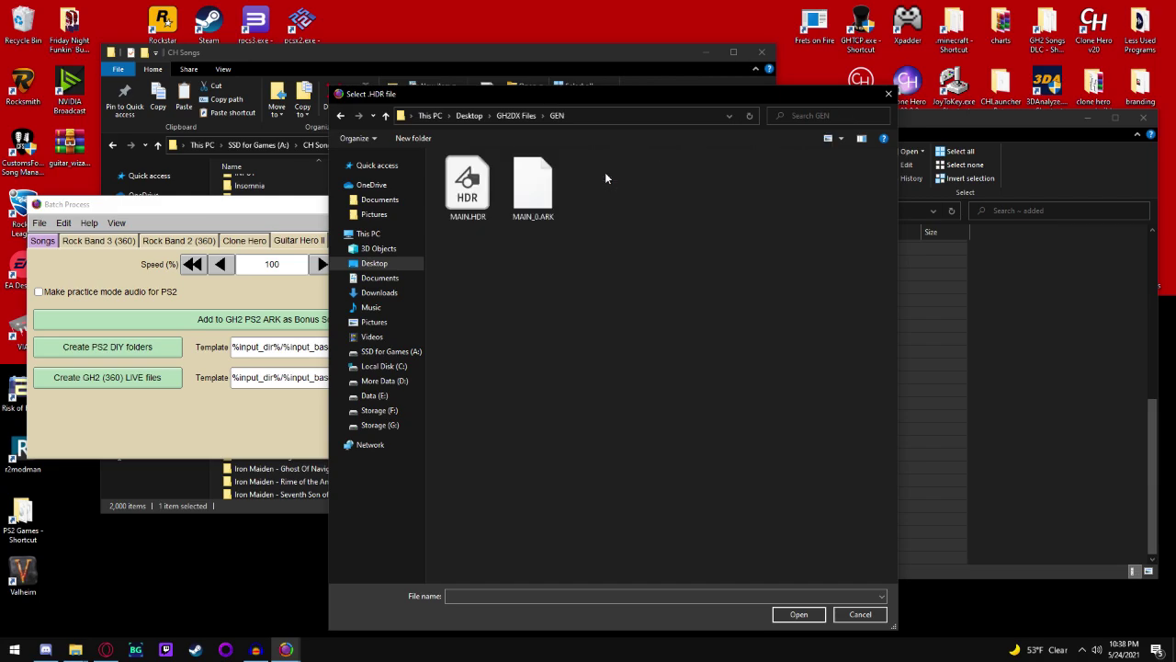
pyautogui.click(537, 195)
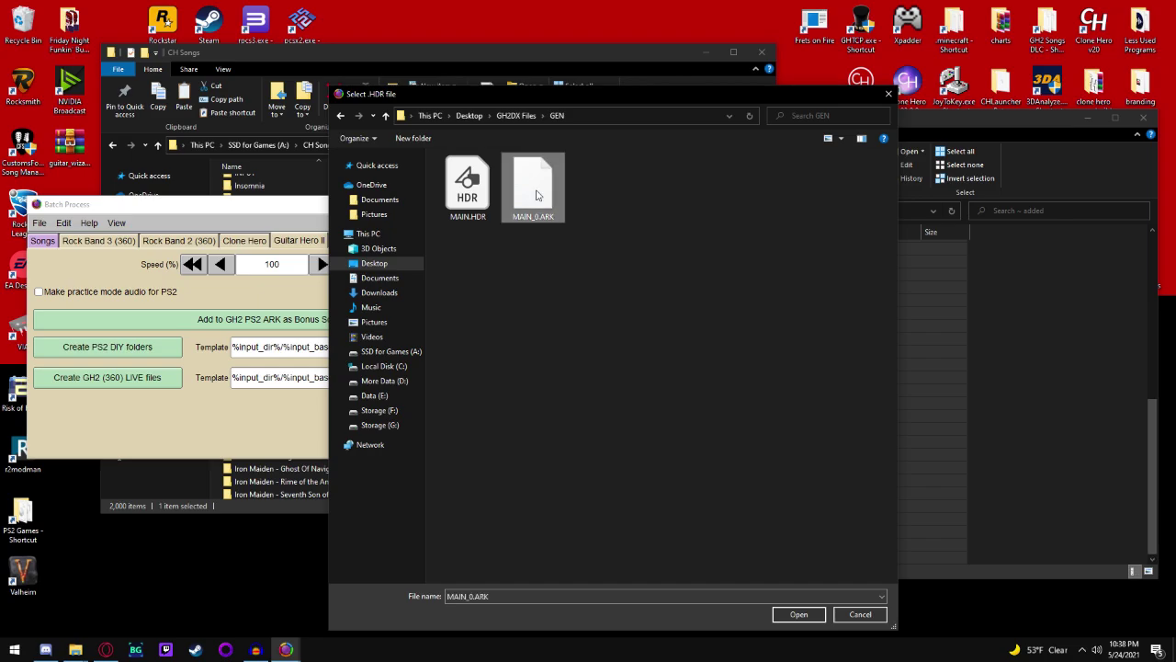
pyautogui.click(797, 614)
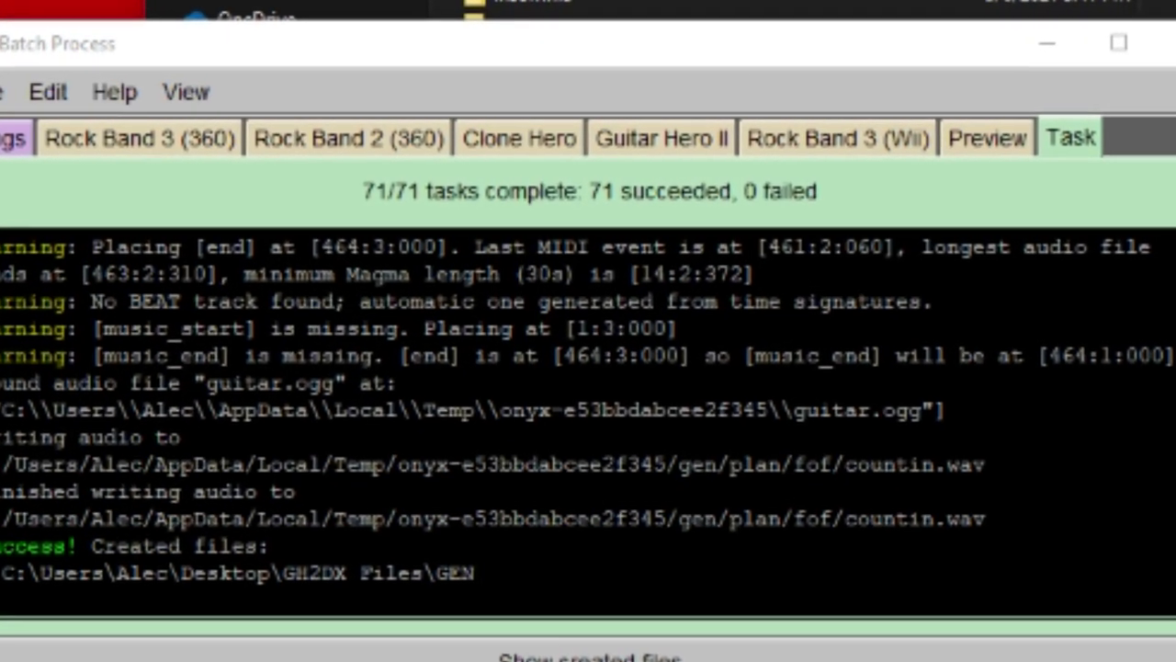
# - Review the list of songs loaded in the batch and return to the task log
pyautogui.click(18, 136)
pyautogui.scroll(-4, 215, 520)
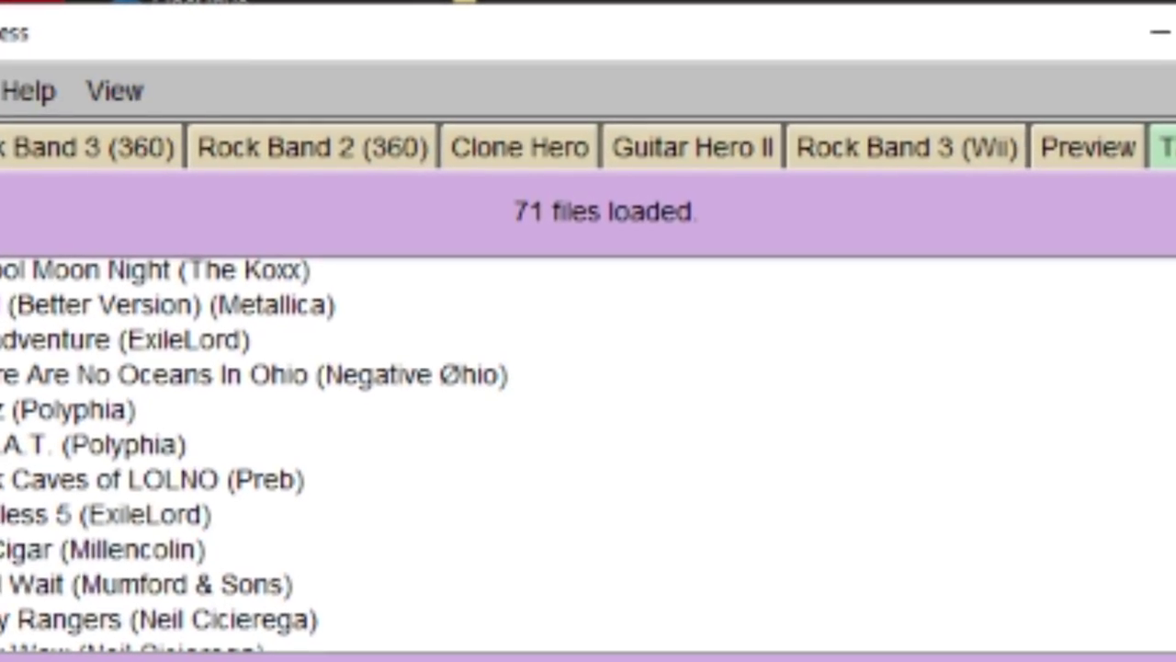
pyautogui.scroll(-10, 275, 459)
pyautogui.scroll(15, 588, 459)
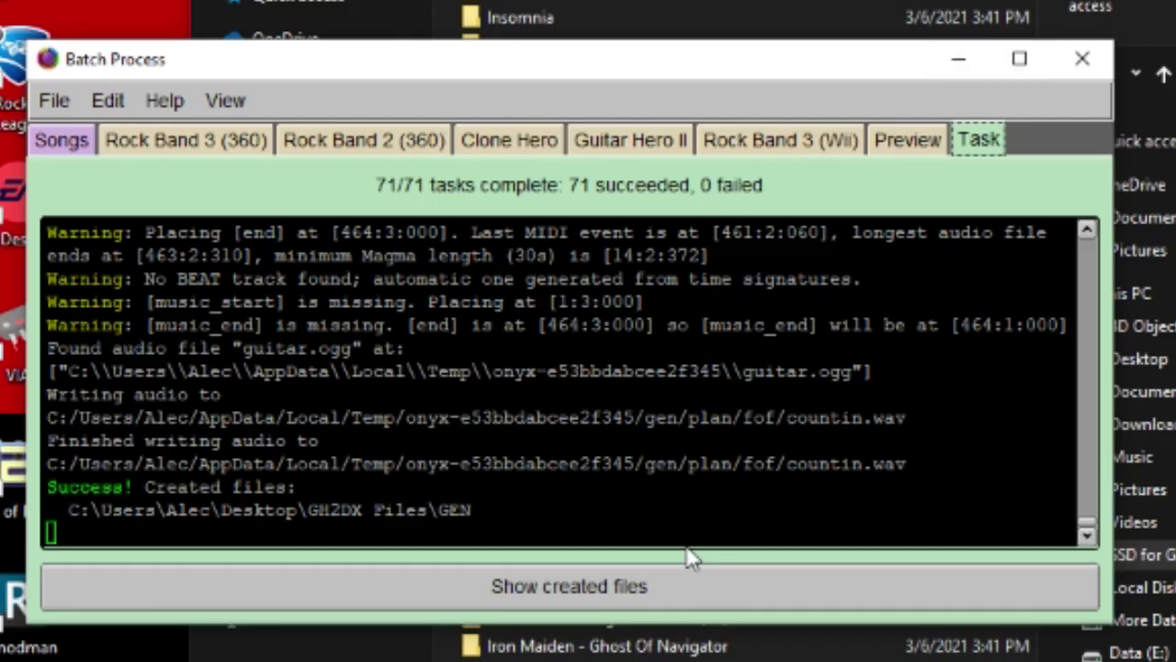
# - Show the created files in GH2DX Files and inspect the contents of the GEN folder
pyautogui.click(722, 591)
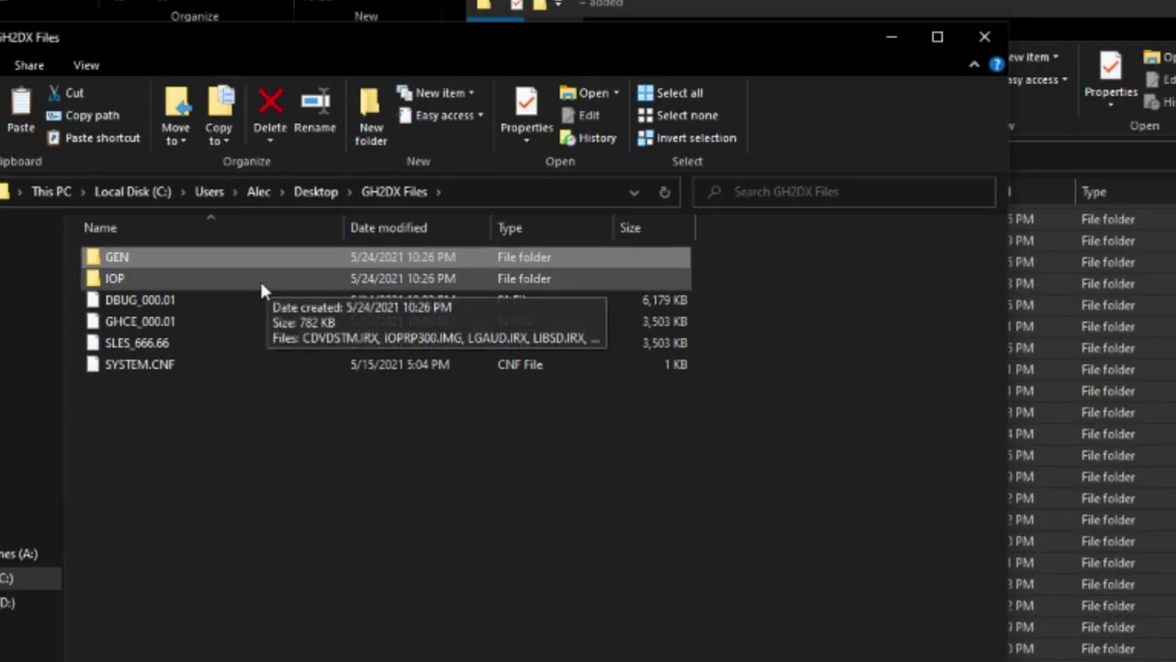
pyautogui.doubleClick(267, 256)
pyautogui.click(248, 317)
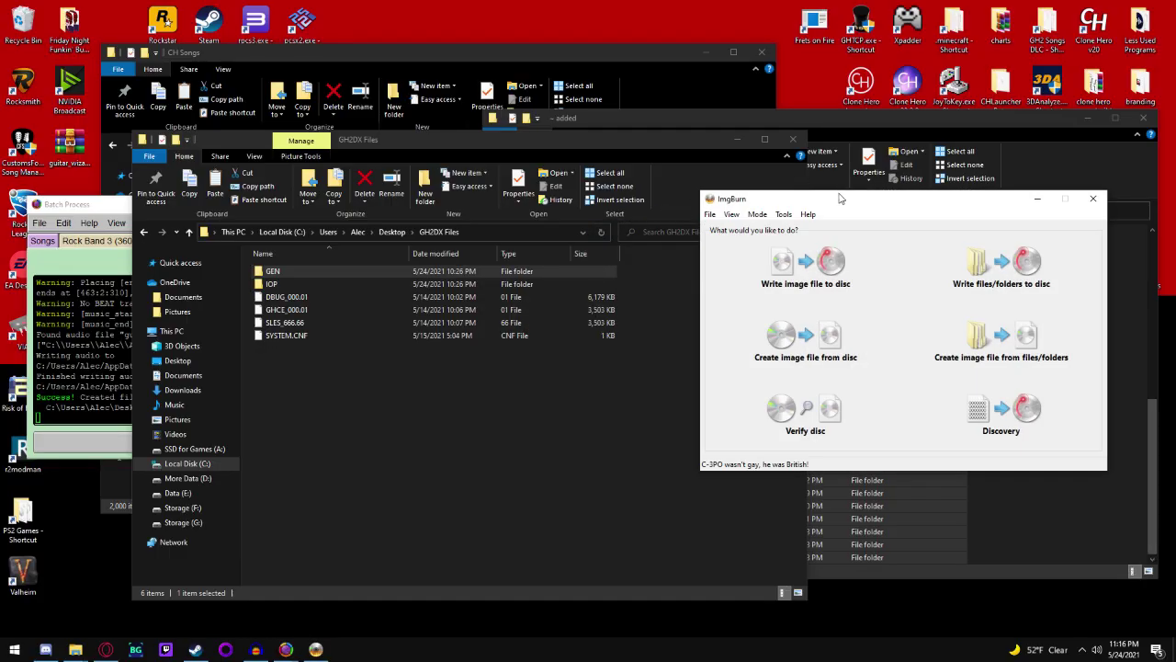
# - In ImgBurn, start creating an image file from files/folders and add everything in GH2DX Files as the source
pyautogui.moveTo(838, 198); pyautogui.dragTo(899, 195)
pyautogui.click(1068, 118)
pyautogui.click(1087, 117)
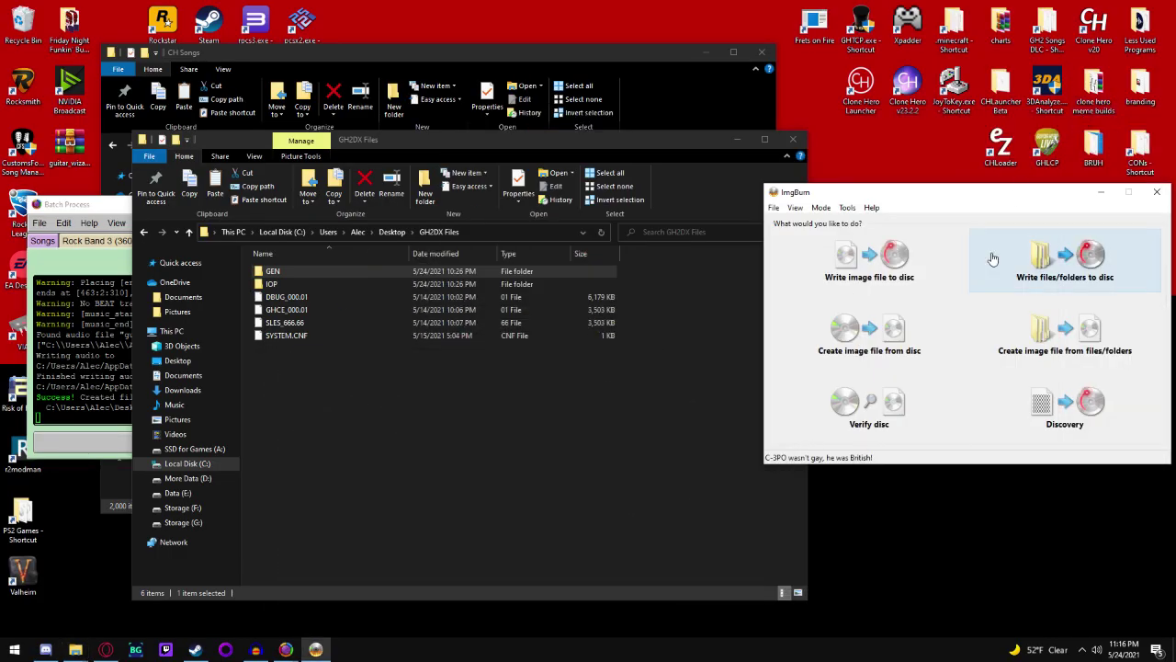
pyautogui.moveTo(1013, 202); pyautogui.dragTo(949, 187)
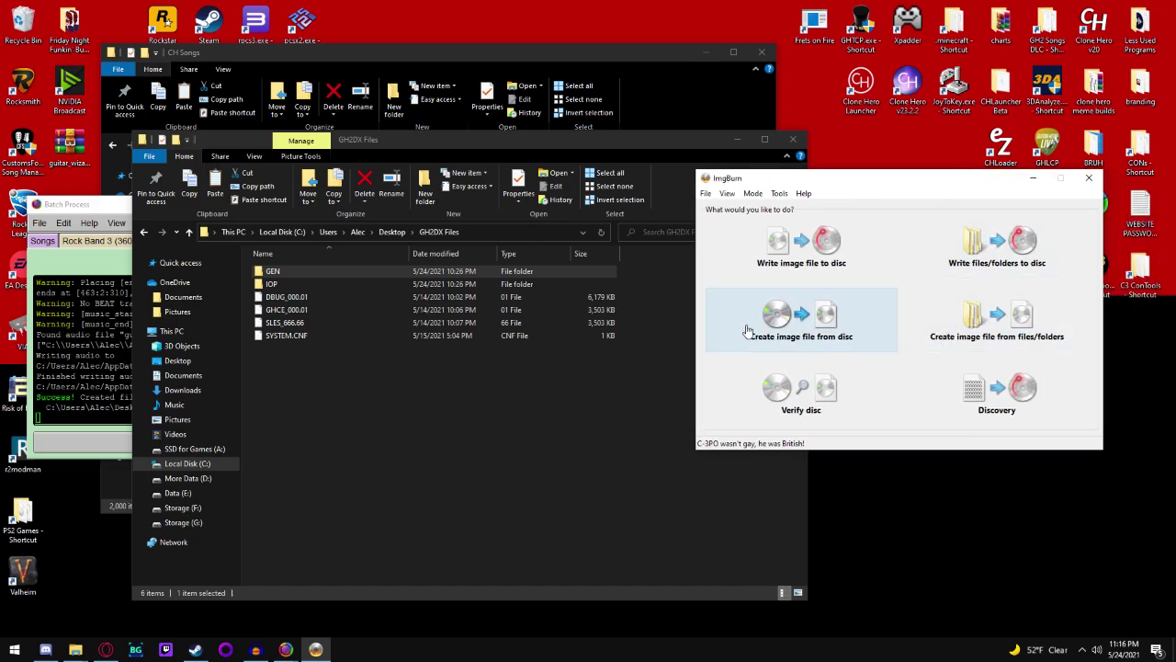
pyautogui.click(1016, 344)
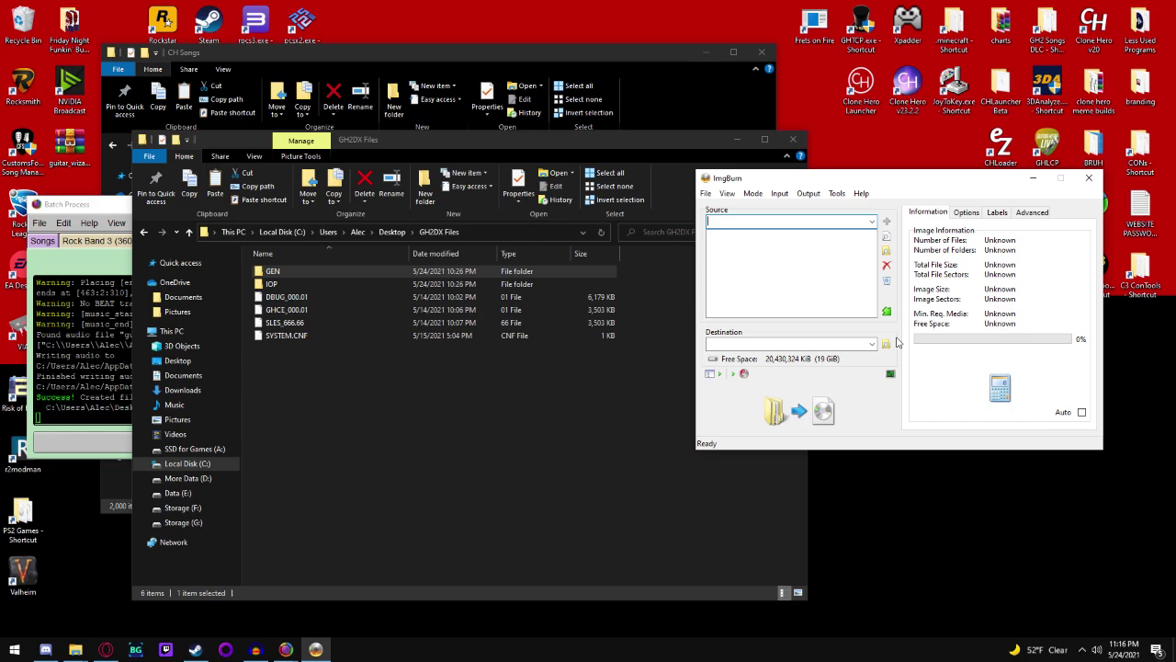
pyautogui.moveTo(453, 421); pyautogui.dragTo(283, 210)
pyautogui.moveTo(381, 275); pyautogui.dragTo(856, 277)
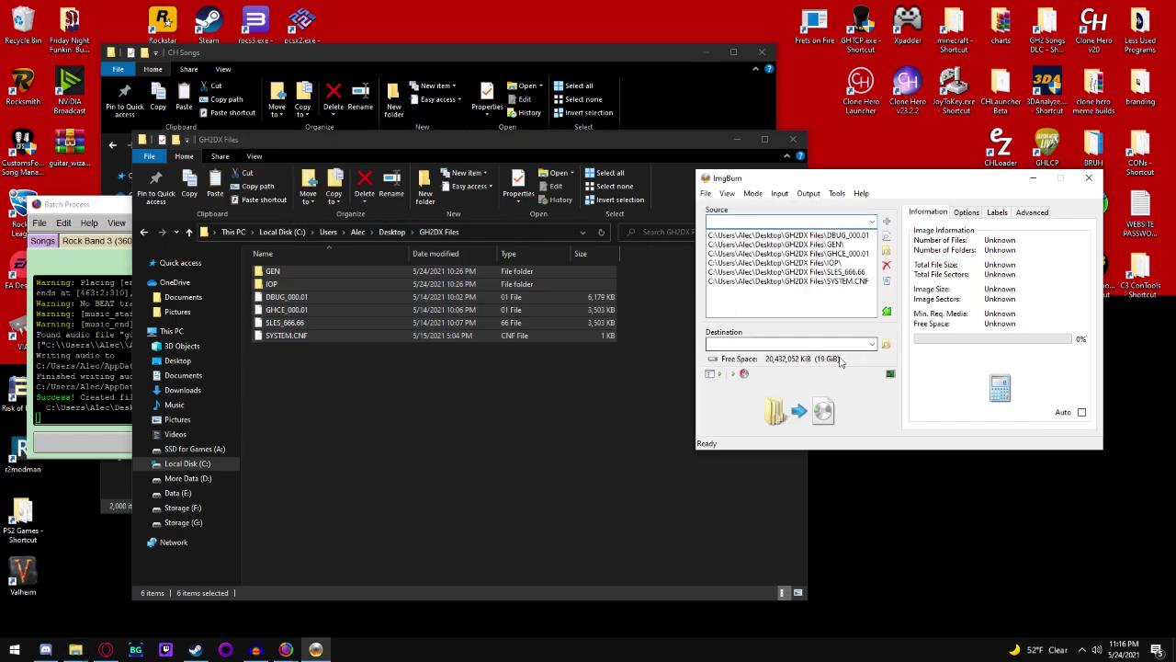
# - Set the image destination to an ISO file named GH2DX Customs 1 in PS2 Games on Storage (G:)
pyautogui.click(885, 344)
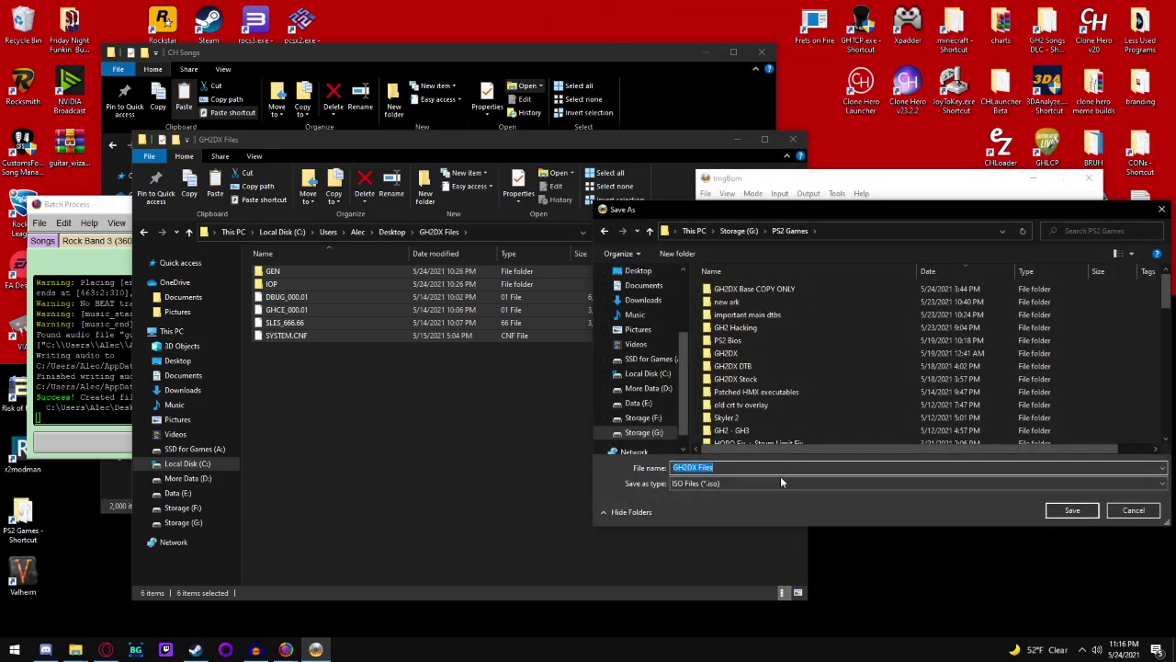
pyautogui.write('GH2DX ')
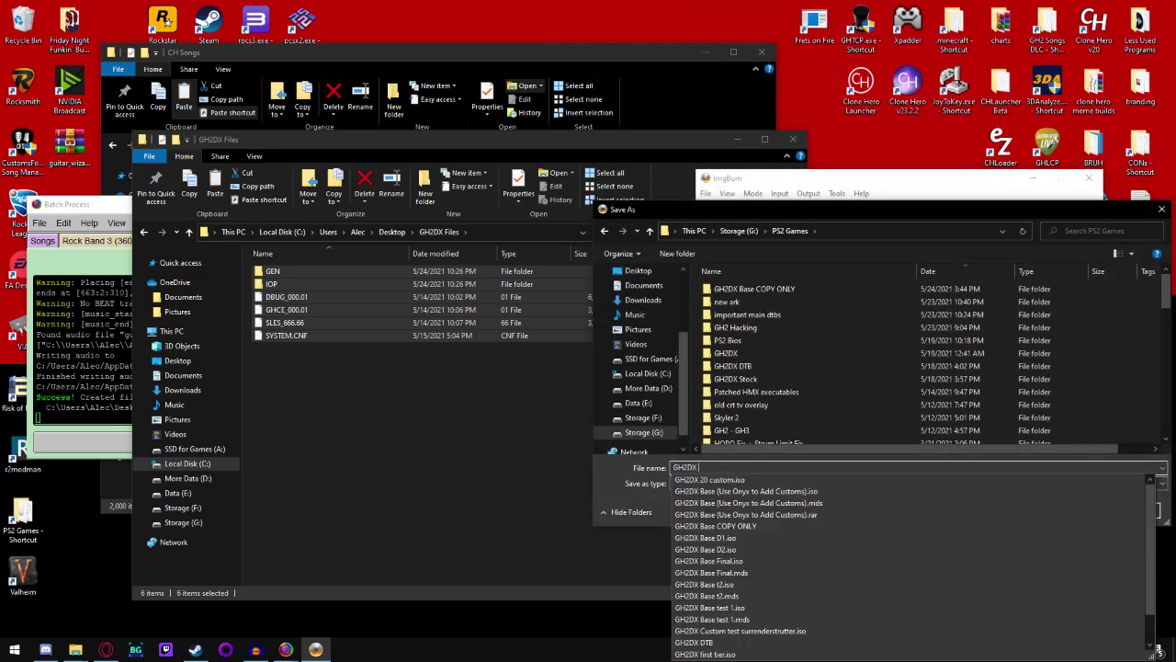
pyautogui.write('S')
pyautogui.press('BackSpace')
pyautogui.write('Customs 1')
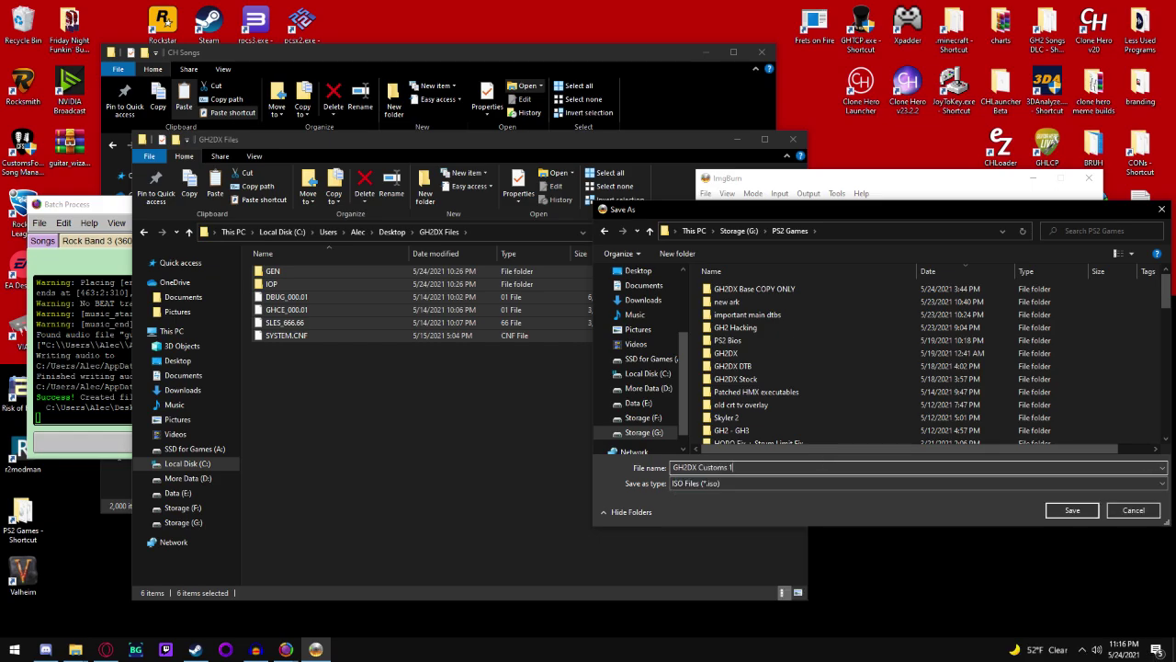
pyautogui.click(1071, 510)
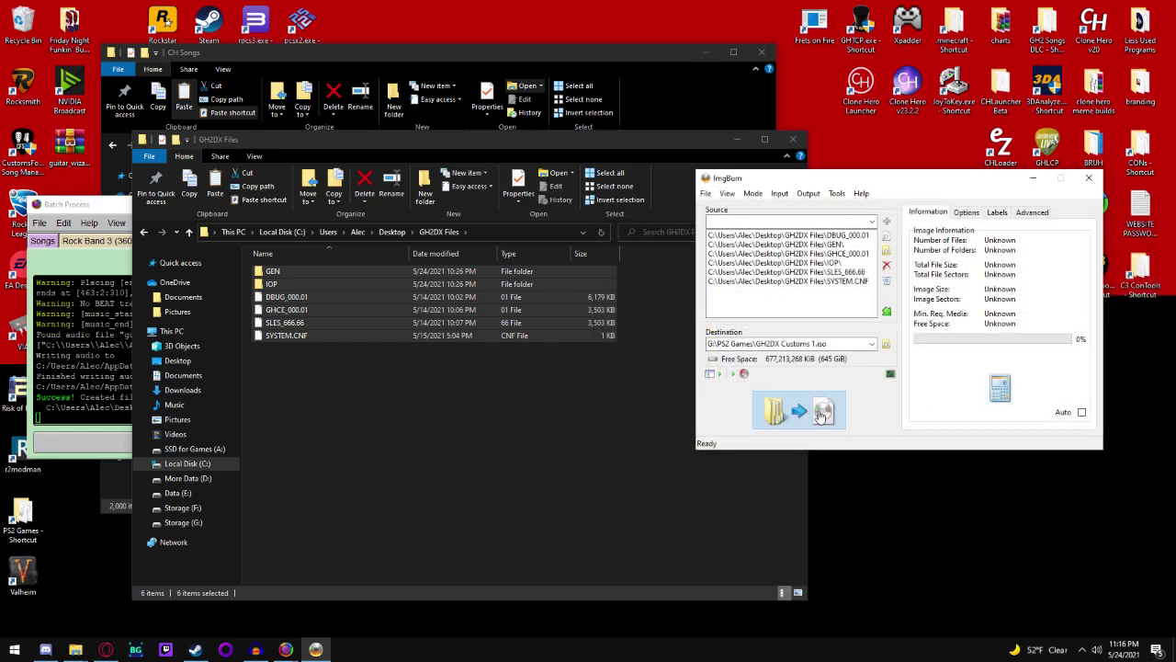
# - Build the ISO image, accepting the confirmations, and close ImgBurn when it is done
pyautogui.click(823, 415)
pyautogui.click(925, 407)
pyautogui.click(586, 411)
pyautogui.moveTo(907, 184); pyautogui.dragTo(648, 201)
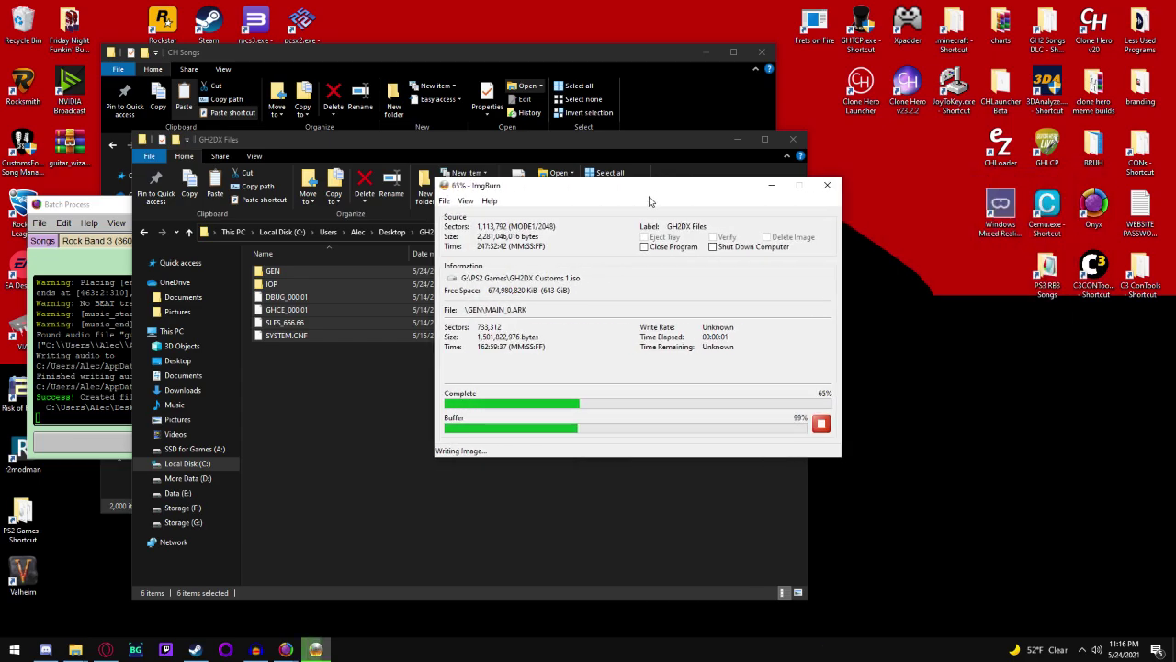
pyautogui.click(641, 367)
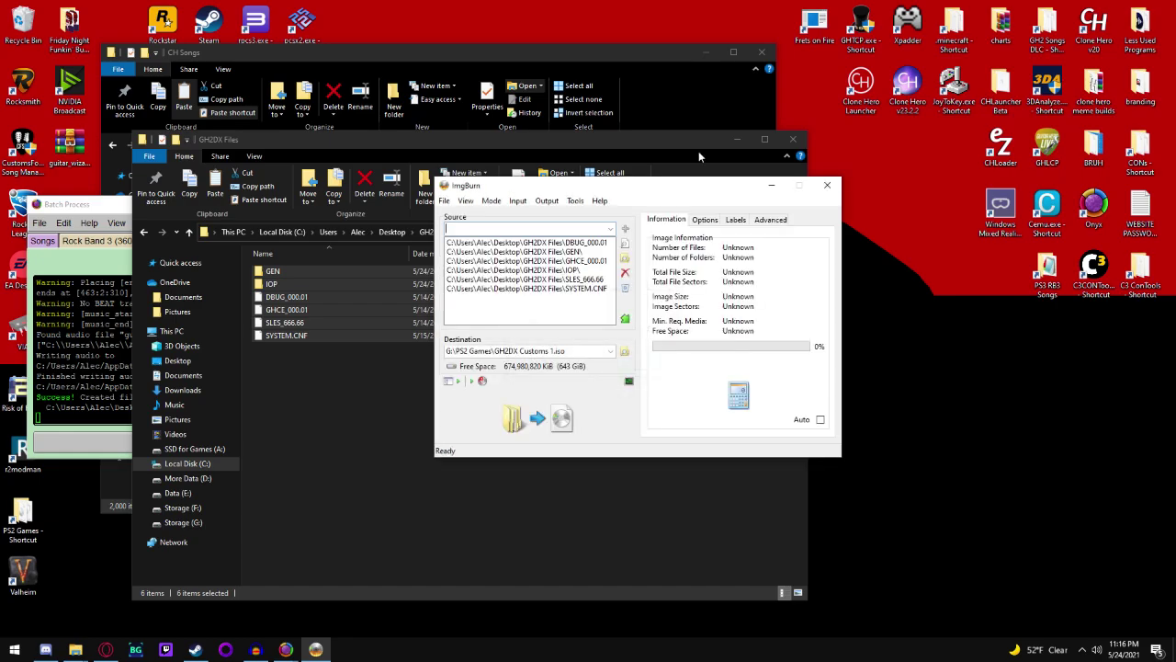
pyautogui.click(827, 185)
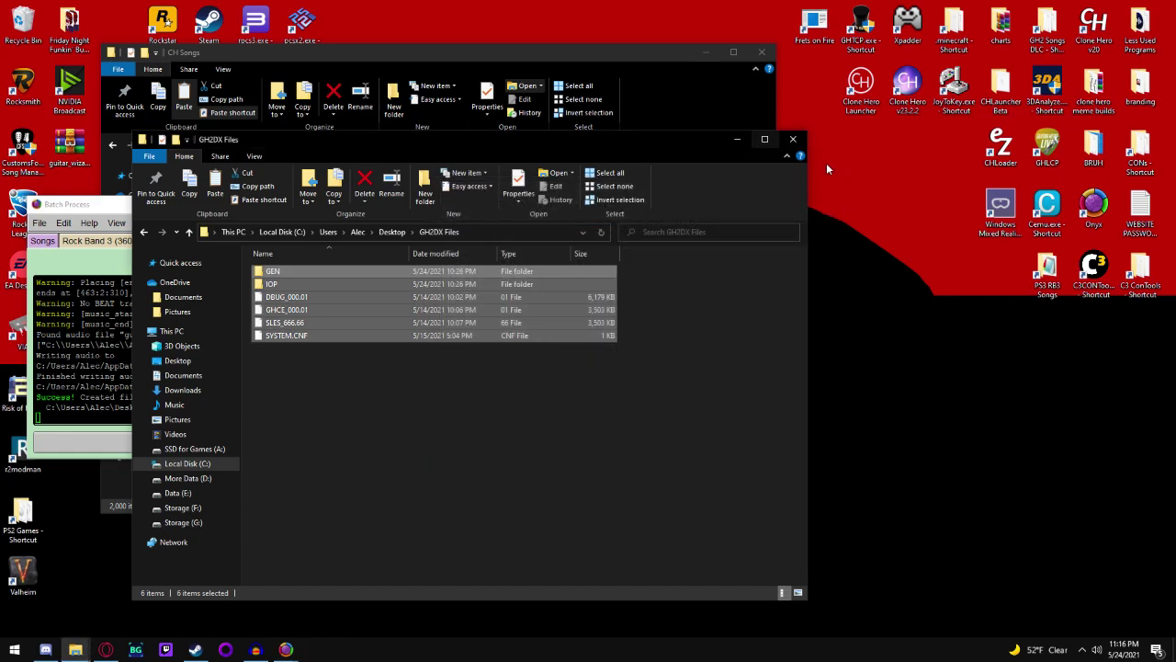
# - Minimize the GH2DX Files and CH Songs folder windows and launch PCSX2
pyautogui.click(738, 139)
pyautogui.click(706, 51)
pyautogui.doubleClick(301, 27)
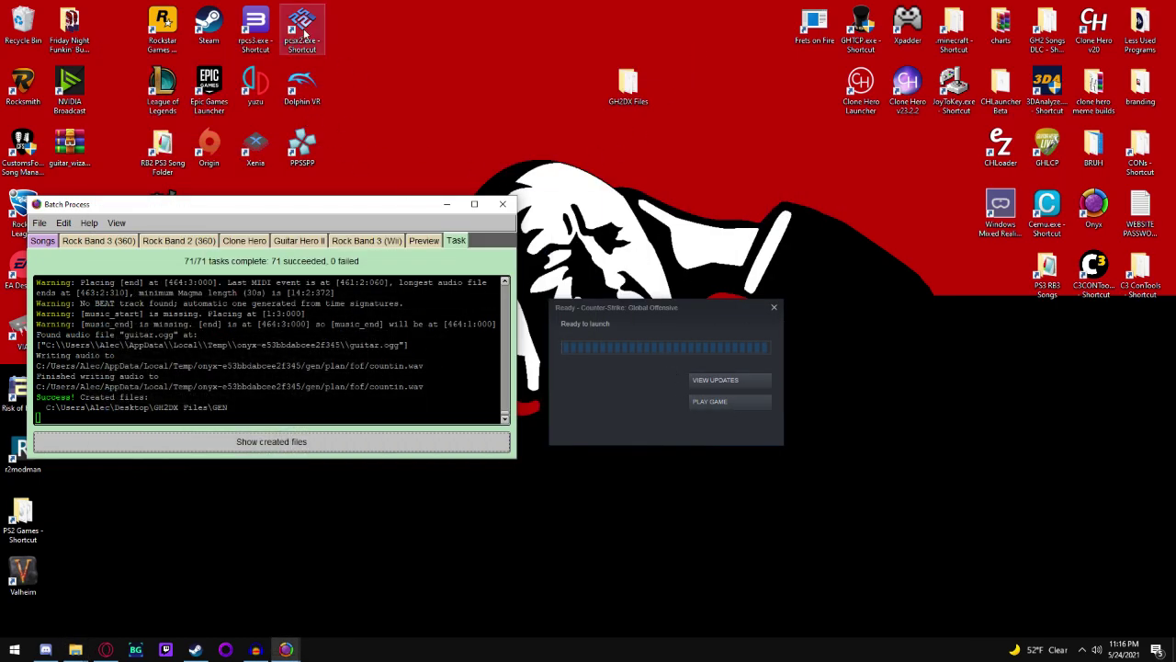
# - Load the GH2DX Customs 1 ISO as the disc image in PCSX2 and boot it
pyautogui.click(327, 247)
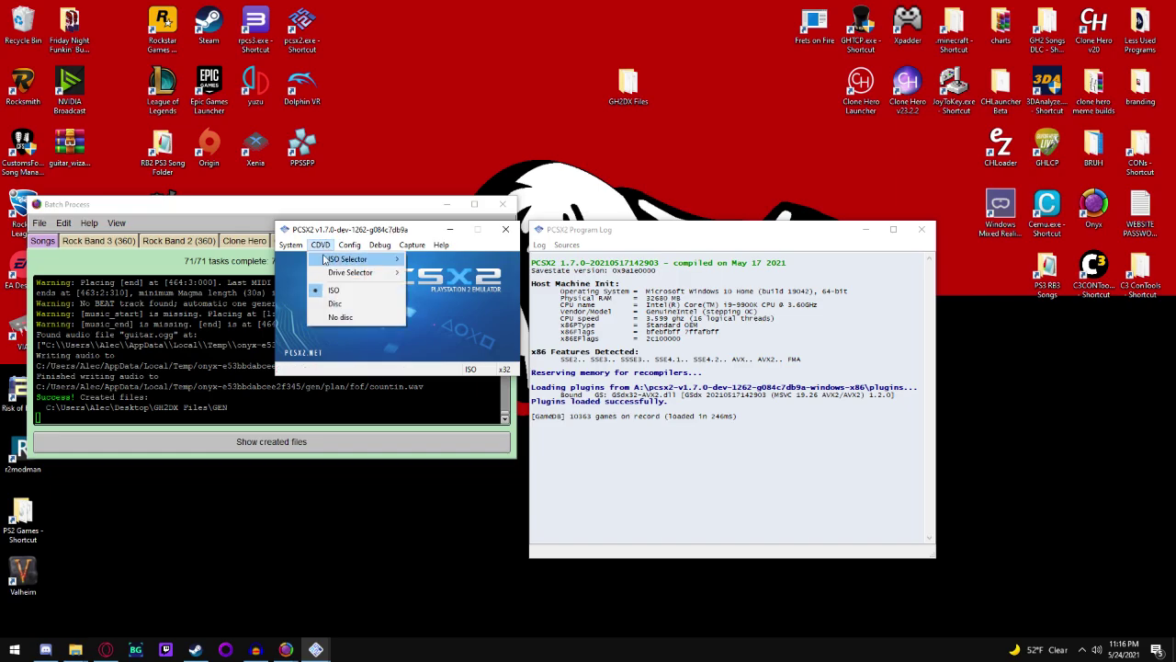
pyautogui.moveTo(358, 260)
pyautogui.click(442, 260)
pyautogui.doubleClick(493, 510)
pyautogui.click(290, 245)
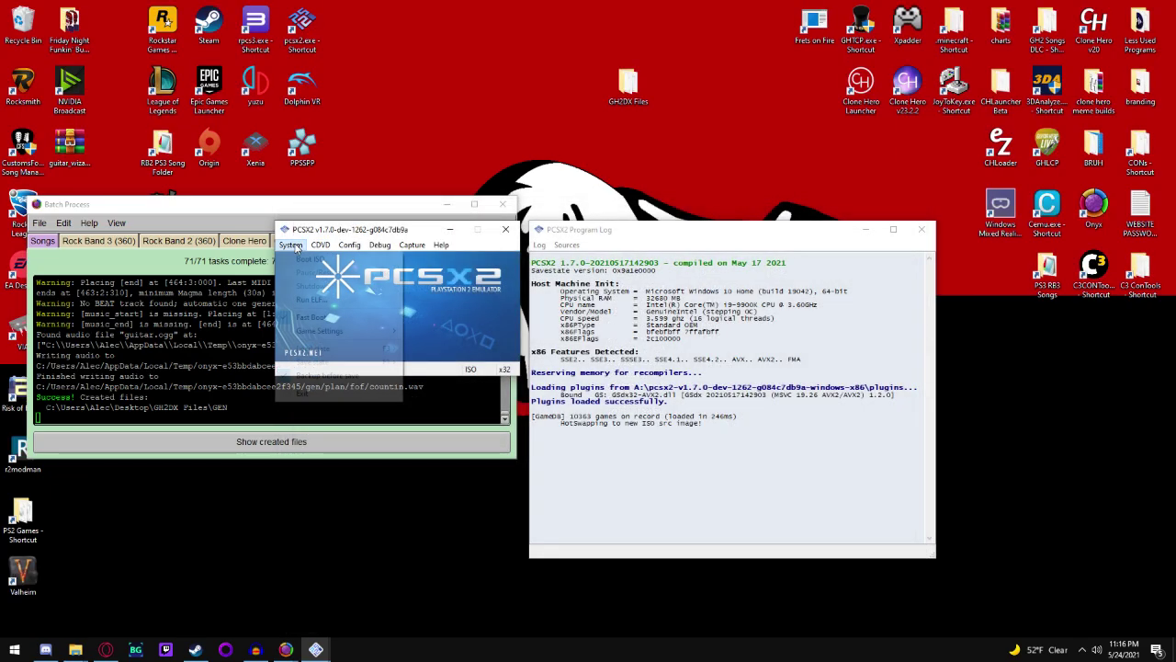
pyautogui.click(315, 253)
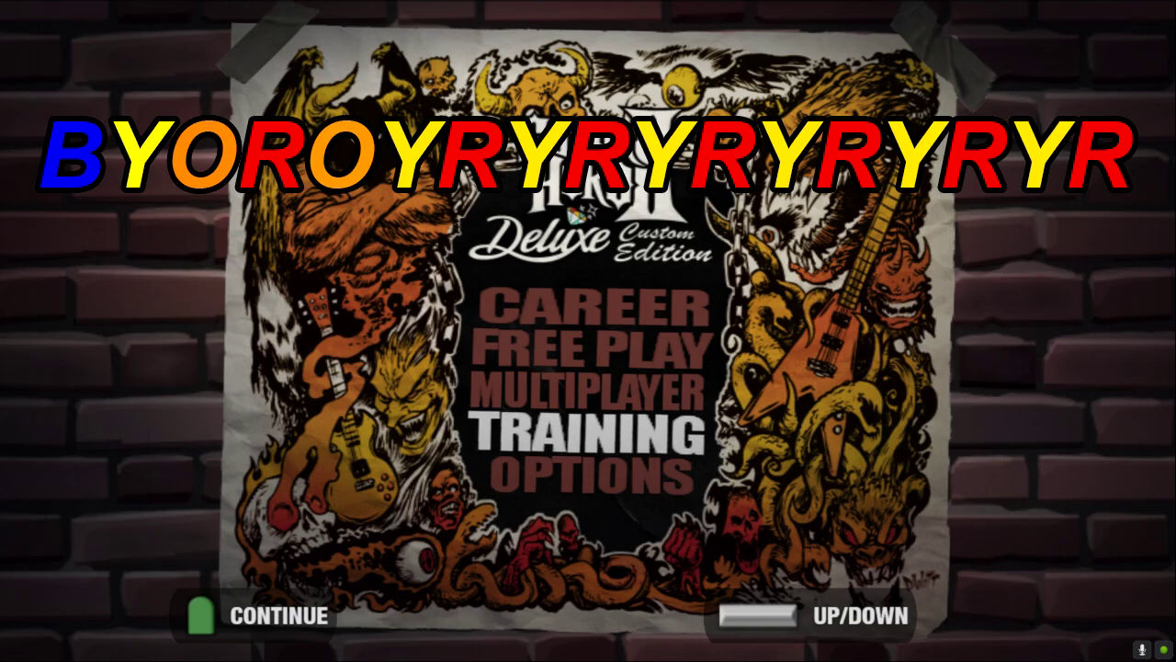
pyautogui.press('Down')
pyautogui.press('Return')
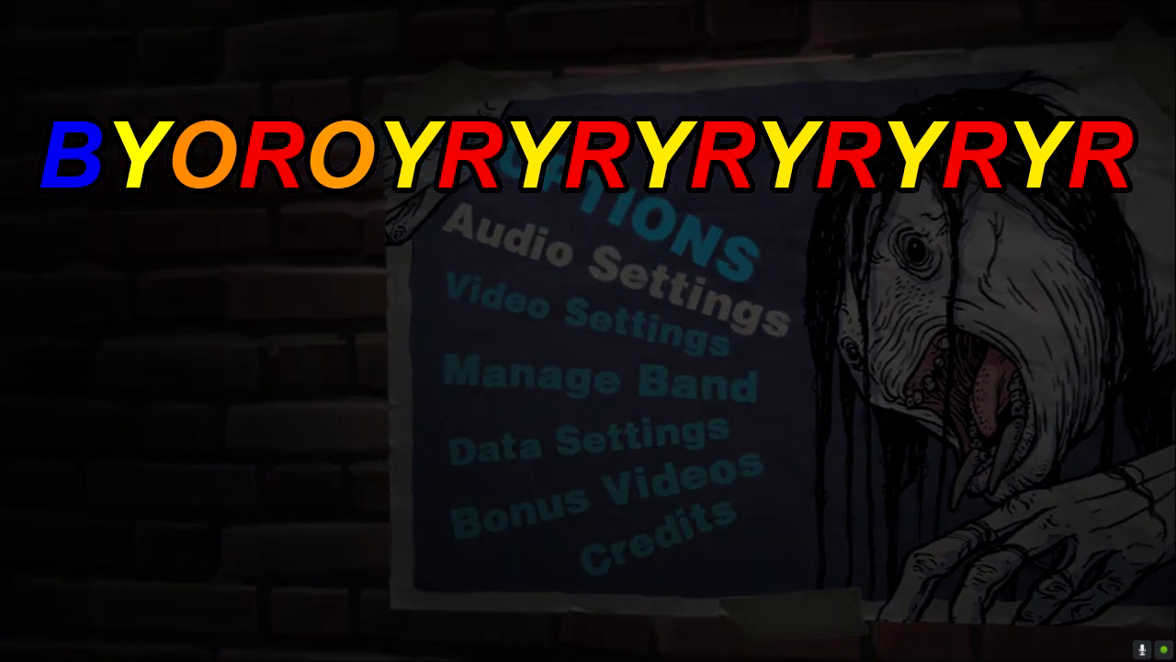
pyautogui.press('Escape')
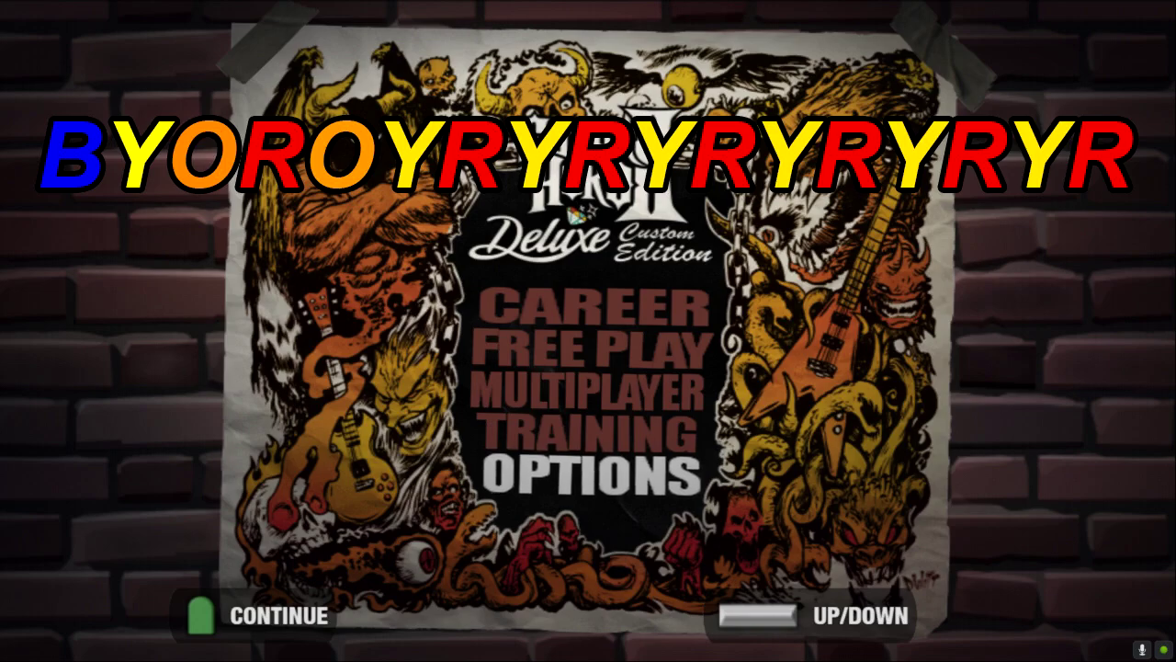
# - Enter Free Play from the game's main menu
pyautogui.press('Down')
pyautogui.press('Down')
pyautogui.press('Return')
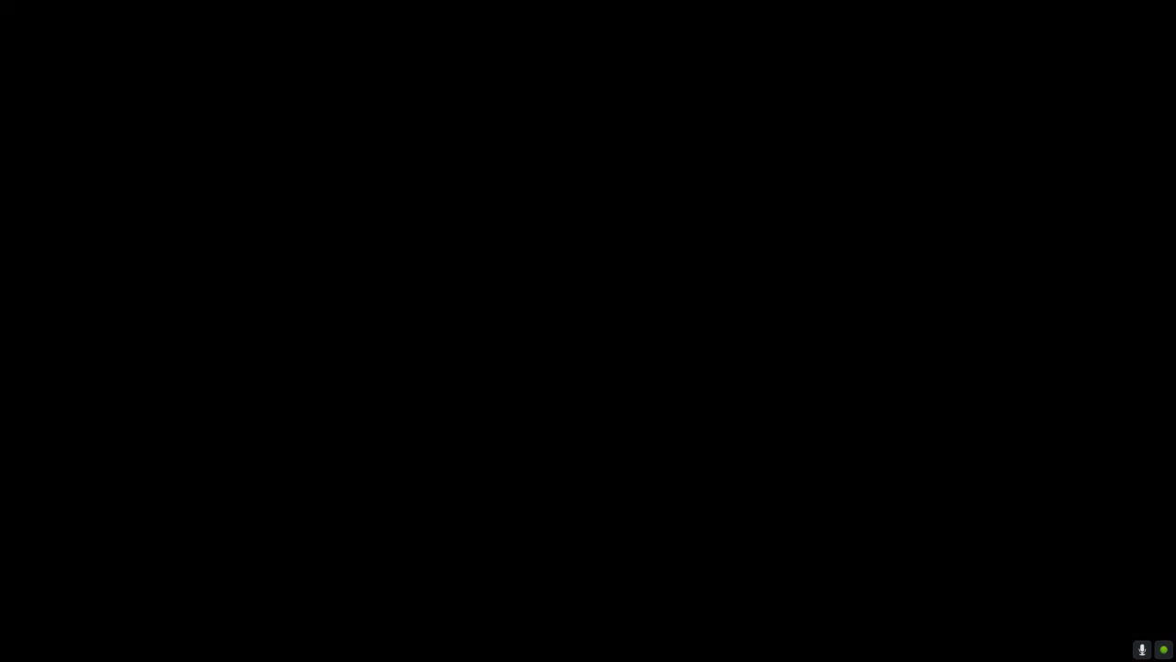
# - Look through the Custom Songs section of the setlist to check the songs that were added
pyautogui.press('Down')
pyautogui.press('Down')
pyautogui.press('Down')
pyautogui.press('Down')
pyautogui.press('Down')
pyautogui.press('Down')
pyautogui.press('Down')
pyautogui.press('Down')
pyautogui.press('Down')
pyautogui.press('Down')
pyautogui.press('Down')
pyautogui.press('Down')
pyautogui.press('Down')
pyautogui.press('Down')
pyautogui.press('Down')
pyautogui.press('Down')
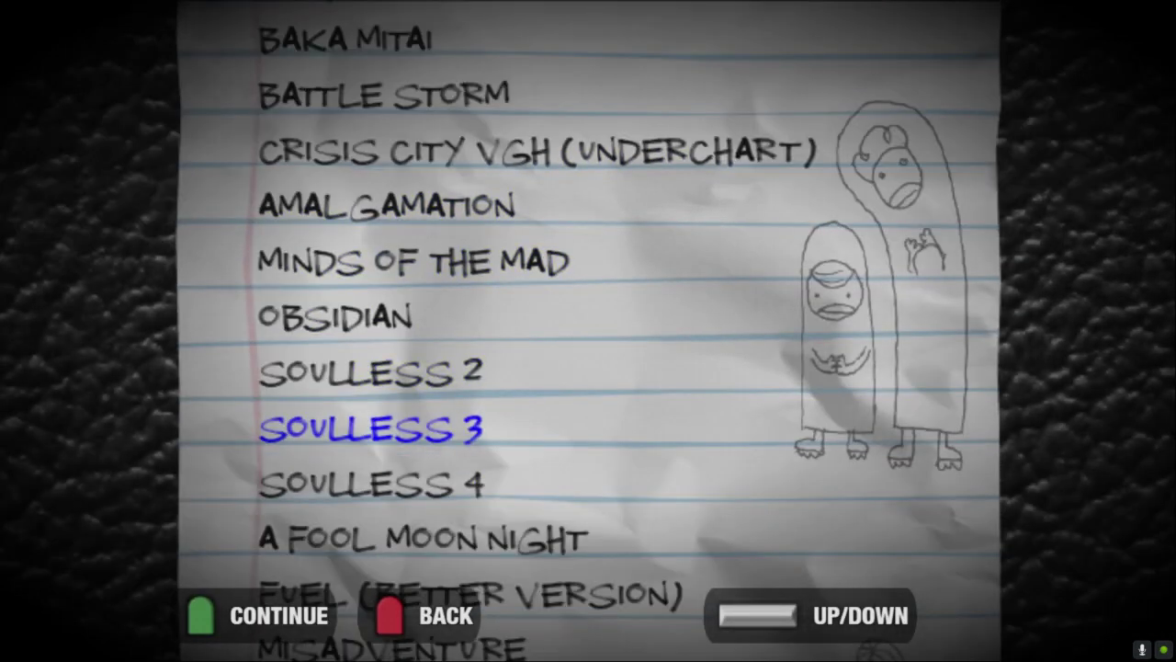
pyautogui.press('Down')
pyautogui.press('Down')
pyautogui.press('Down')
pyautogui.press('Down')
pyautogui.press('Down')
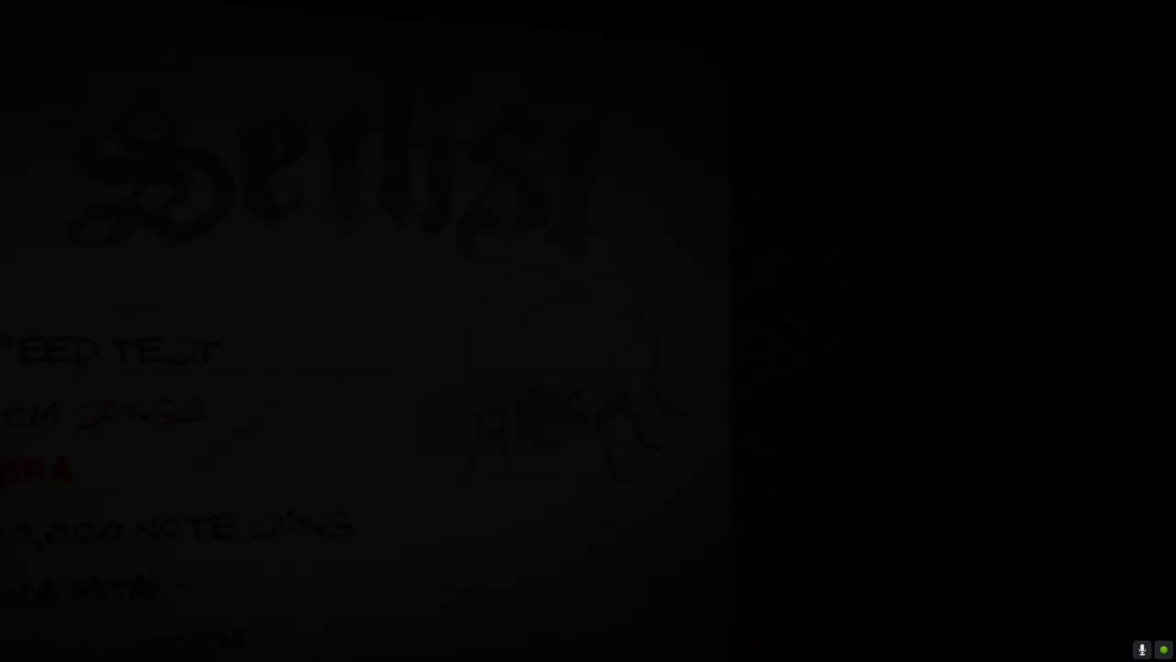
# - Choose the custom song Libra, turn on Focus Mode and set the note speed to 150%
pyautogui.press('Return')
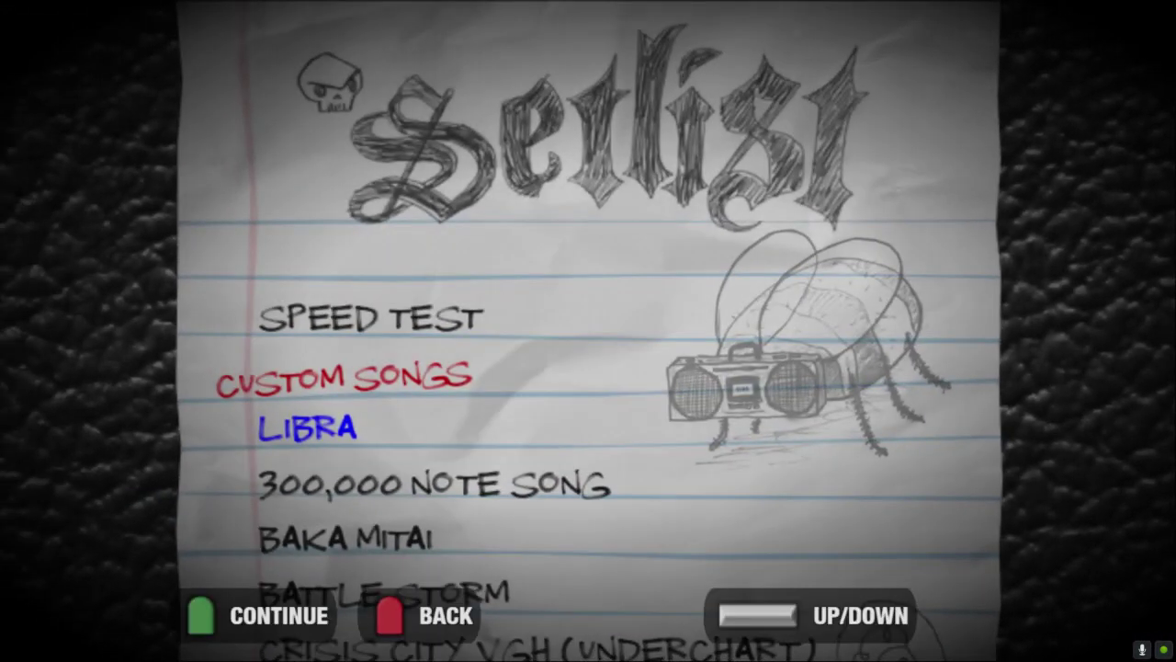
pyautogui.press('Return')
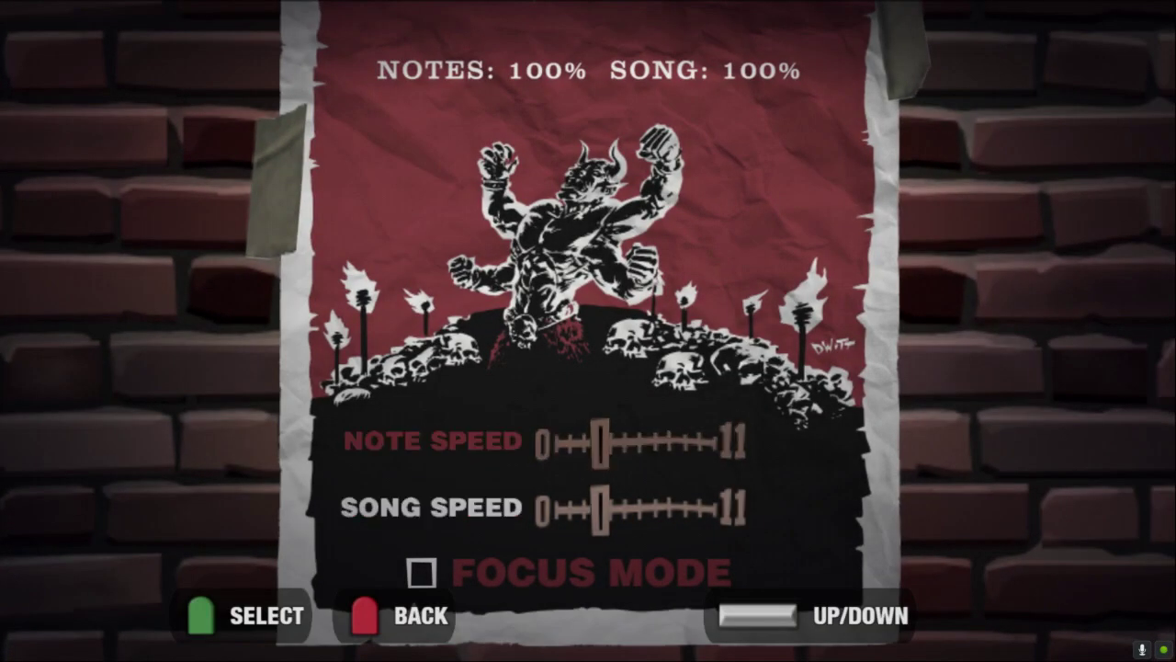
pyautogui.press('Return')
pyautogui.press('Up')
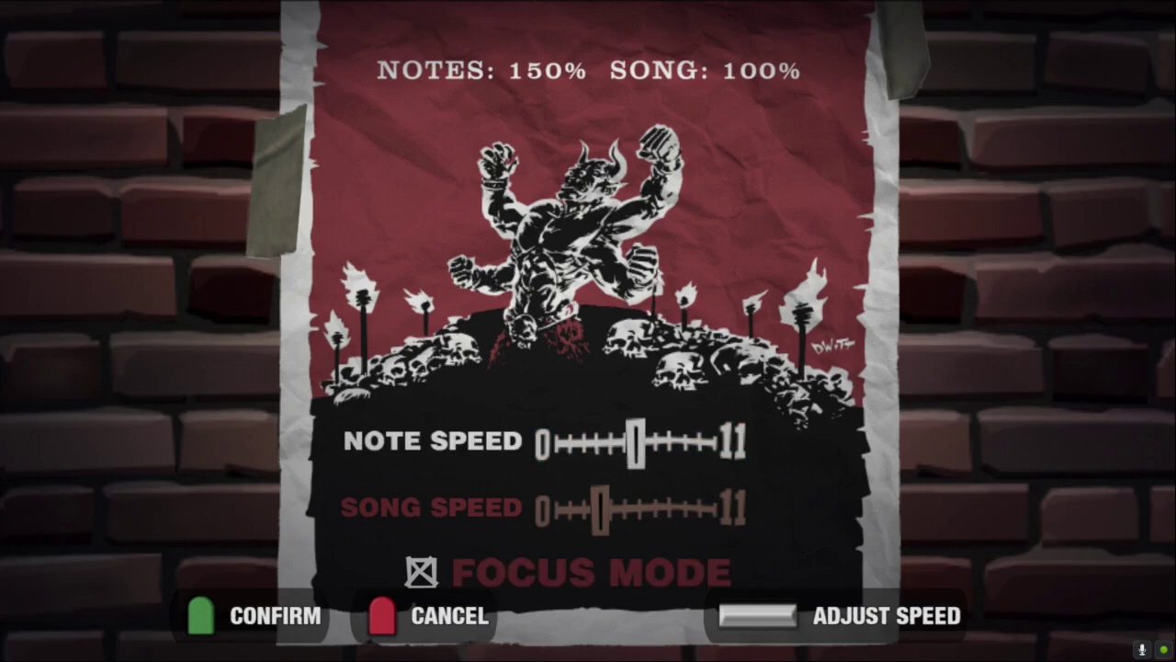
pyautogui.press('Up')
pyautogui.press('Return')
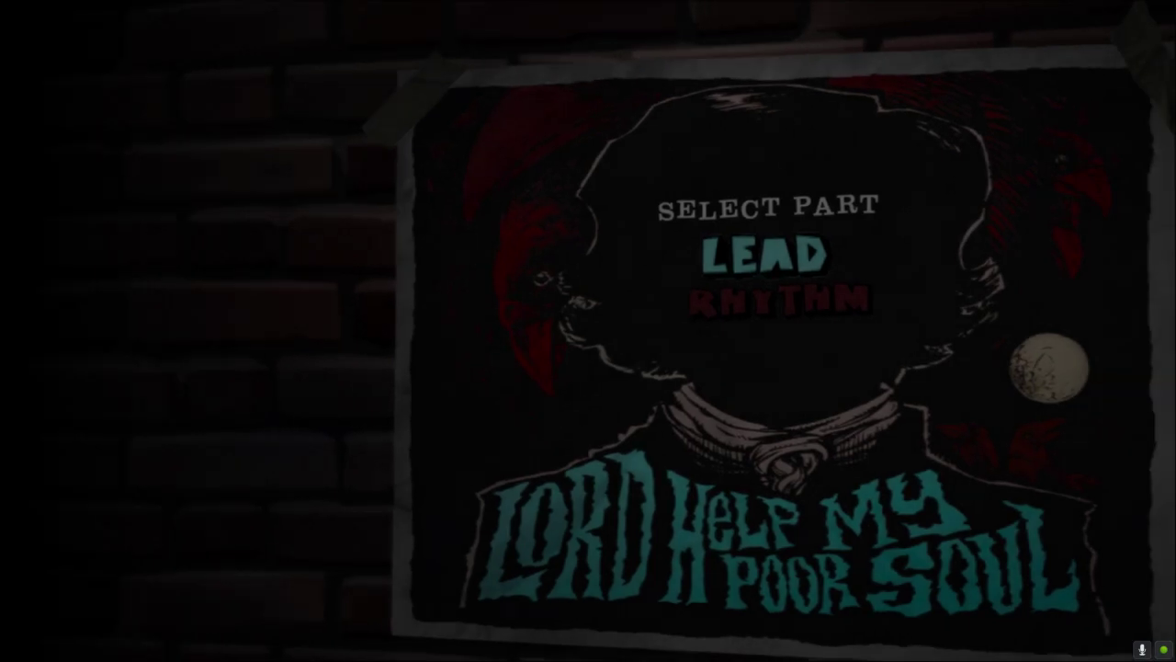
# - Choose the Lead part and play the opening of Libra to test the custom song's timing
pyautogui.press('Return')
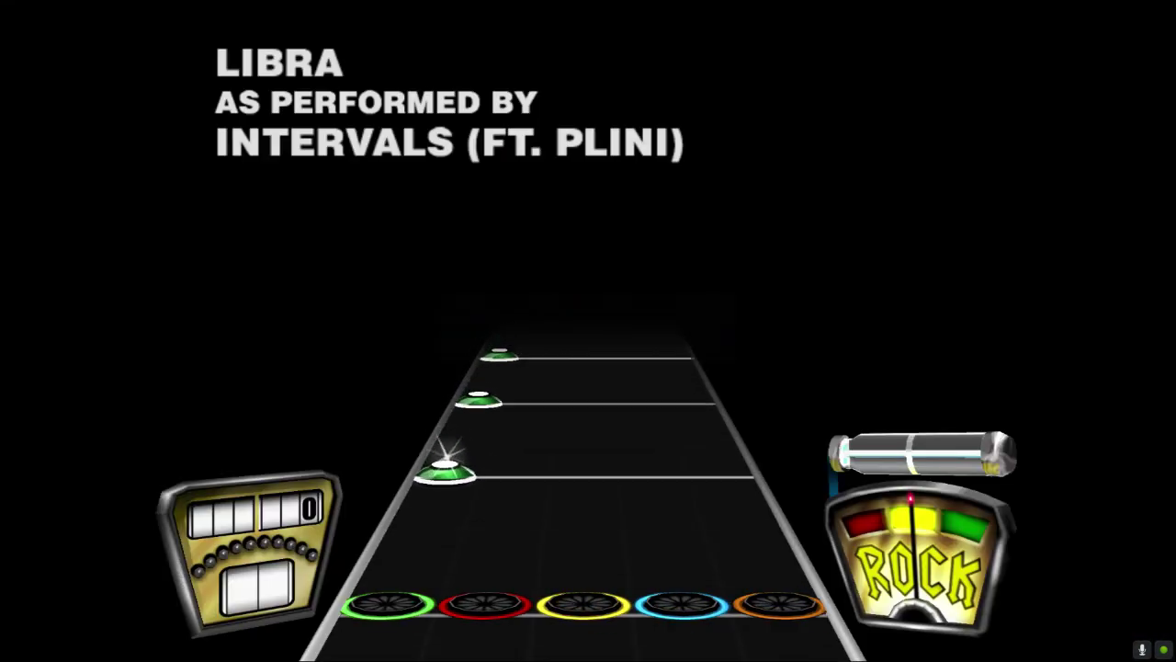
pyautogui.hotkey('1', 'Down')
pyautogui.hotkey('1', 'Down')
pyautogui.hotkey('1', 'Down')
pyautogui.hotkey('2', '5', 'Down')
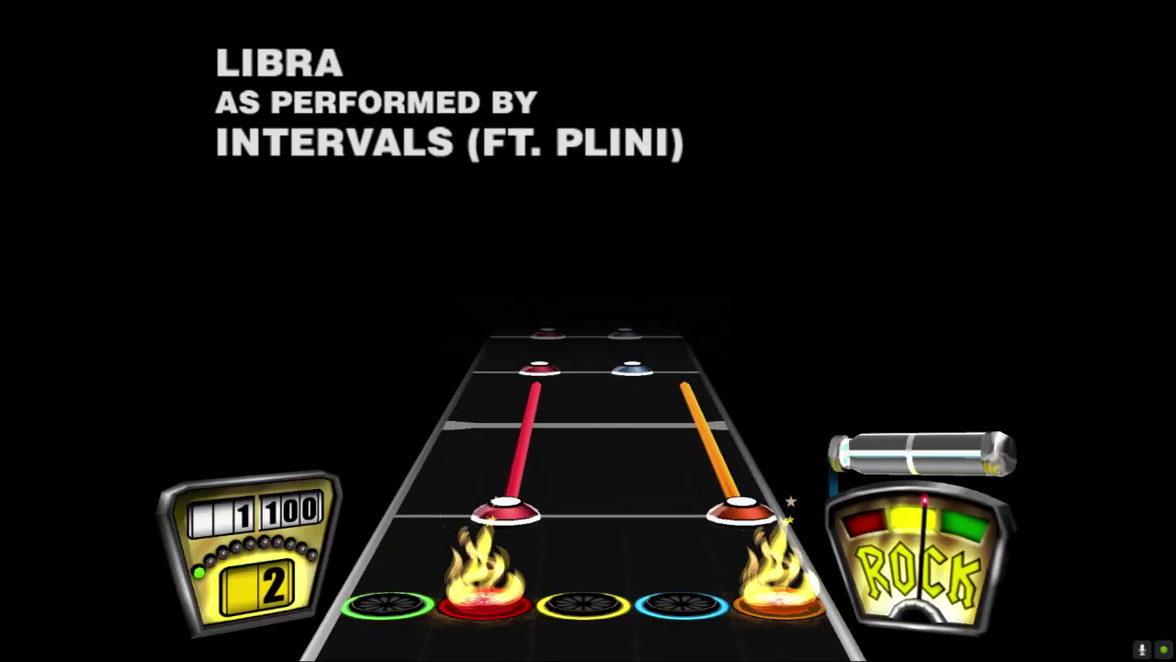
pyautogui.hotkey('2', '4', 'Down')
pyautogui.hotkey('2', '4', 'Down')
pyautogui.hotkey('2', 'Down')
pyautogui.hotkey('3', 'Down')
pyautogui.hotkey('2', 'Down')
pyautogui.hotkey('1', 'Down')
pyautogui.hotkey('1', '3', 'Down')
pyautogui.hotkey('1', '4', 'Down')
pyautogui.hotkey('1', 'Down')
pyautogui.hotkey('1', 'Down')
pyautogui.hotkey('1', 'Down')
pyautogui.hotkey('1', 'Down')
pyautogui.hotkey('1', 'Down')
pyautogui.hotkey('1', 'Down')
pyautogui.hotkey('1', 'Down')
pyautogui.hotkey('1', 'Down')
pyautogui.hotkey('1', 'Down')
pyautogui.hotkey('1', 'Down')
pyautogui.hotkey('1', 'Down')
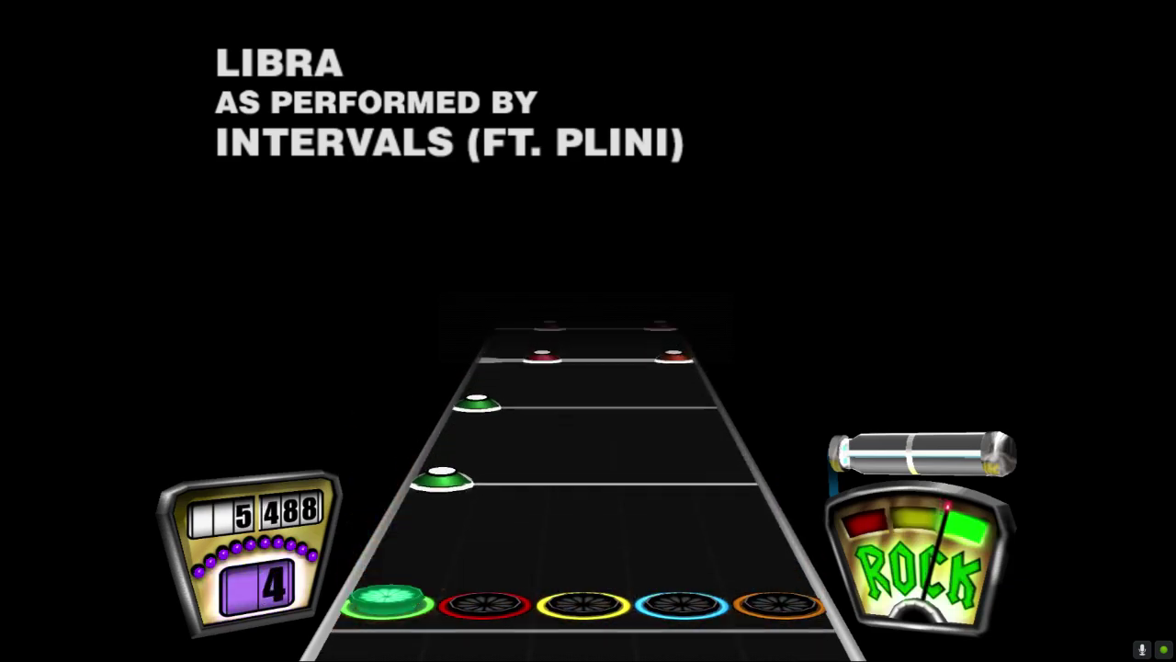
pyautogui.hotkey('1', 'Down')
pyautogui.hotkey('1', 'Down')
pyautogui.hotkey('2', '5', 'Down')
pyautogui.hotkey('2', '5', 'Down')
pyautogui.hotkey('2', '5', 'Down')
pyautogui.hotkey('3', '5', 'Down')
pyautogui.hotkey('4', 'Down')
pyautogui.hotkey('3', '5', 'Down')
pyautogui.hotkey('3', '5', 'Down')
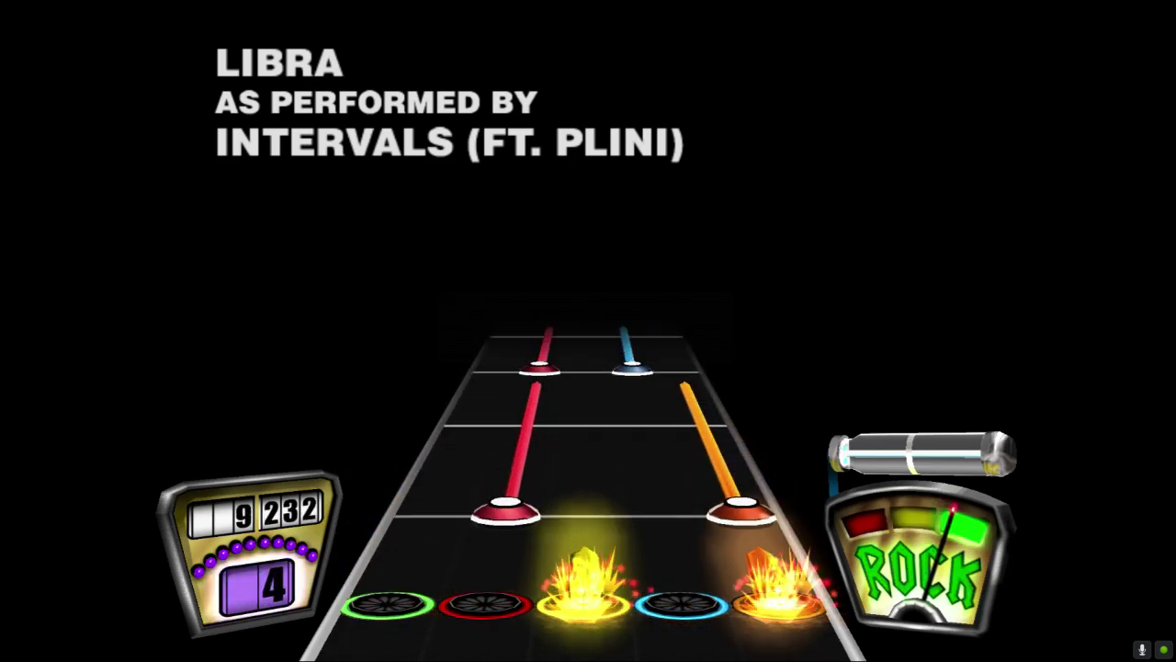
pyautogui.hotkey('2', '5', 'Down')
pyautogui.hotkey('2', '4', 'Down')
pyautogui.hotkey('1', 'Down')
pyautogui.hotkey('4', 'Down')
pyautogui.hotkey('3', 'Down')
pyautogui.hotkey('2', 'Down')
pyautogui.hotkey('3', 'Down')
pyautogui.hotkey('1', 'Down')
pyautogui.hotkey('1', 'Down')
pyautogui.hotkey('2', 'Down')
pyautogui.hotkey('3', 'Down')
pyautogui.hotkey('5', 'Down')
pyautogui.hotkey('4', 'Down')
pyautogui.hotkey('3', 'Down')
pyautogui.hotkey('2', 'Down')
pyautogui.hotkey('1', 'Down')
pyautogui.hotkey('2', 'Down')
pyautogui.hotkey('5', 'Down')
pyautogui.hotkey('2', '5', 'Down')
pyautogui.hotkey('2', '5', 'Down')
pyautogui.hotkey('2', '5', 'Down')
pyautogui.hotkey('2', '5', 'Down')
pyautogui.hotkey('2', '5', 'Down')
pyautogui.hotkey('2', '5', 'Down')
pyautogui.hotkey('2', '4', 'Down')
pyautogui.hotkey('2', '4', 'Down')
pyautogui.hotkey('2', '4', 'Down')
pyautogui.hotkey('2', 'Down')
pyautogui.hotkey('3', 'Down')
pyautogui.hotkey('2', 'Down')
pyautogui.hotkey('4', 'Down')
pyautogui.hotkey('2', 'Down')
pyautogui.hotkey('3', 'Down')
pyautogui.hotkey('3', 'Down')
pyautogui.hotkey('4', 'Down')
pyautogui.hotkey('1', 'Down')
pyautogui.hotkey('1', 'Down')
pyautogui.hotkey('1', 'Down')
pyautogui.hotkey('1', 'Down')
pyautogui.hotkey('1', 'Down')
pyautogui.hotkey('1', 'Down')
pyautogui.hotkey('1', 'Down')
pyautogui.hotkey('1', 'Down')
pyautogui.hotkey('1', 'Down')
pyautogui.hotkey('1', 'Down')
pyautogui.hotkey('1', 'Down')
pyautogui.hotkey('1', 'Down')
pyautogui.hotkey('1', 'Down')
pyautogui.hotkey('1', 'Down')
pyautogui.hotkey('2', '5', 'Down')
pyautogui.hotkey('2', '5', 'Down')
pyautogui.hotkey('2', '5', 'Down')
pyautogui.hotkey('2', '5', 'Down')
pyautogui.hotkey('2', '4', 'Down')
pyautogui.hotkey('1', '4', 'Down')
pyautogui.hotkey('1', '4', 'Down')
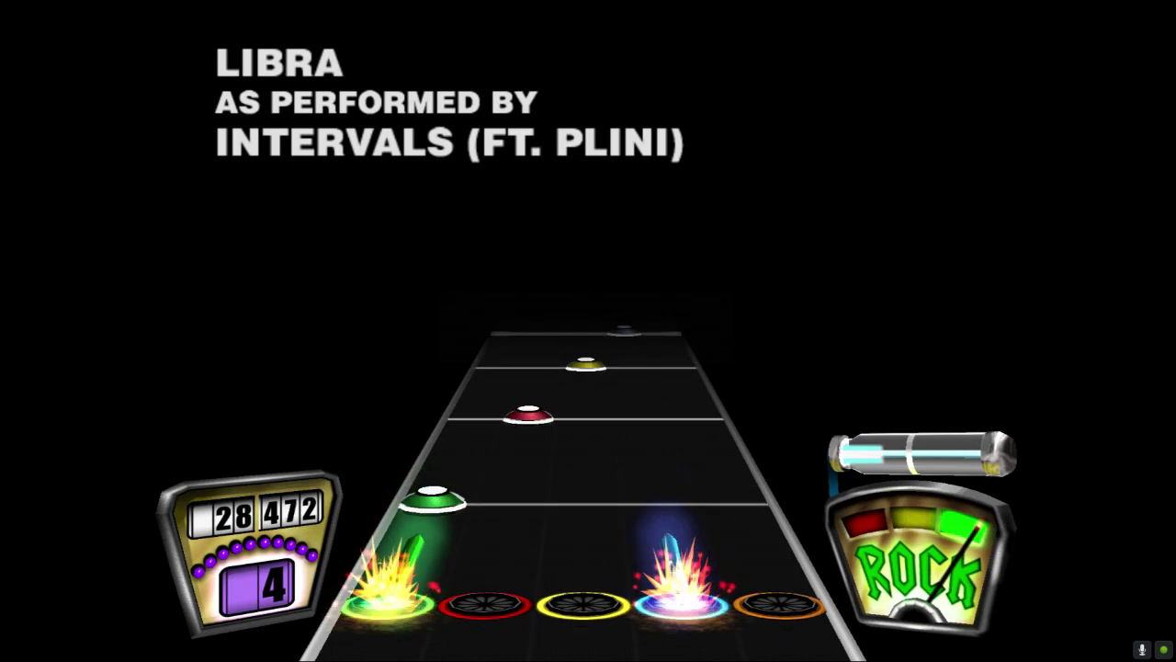
pyautogui.hotkey('3', 'Down')
pyautogui.hotkey('2', 'Down')
pyautogui.hotkey('1', 'Down')
pyautogui.hotkey('2', 'Down')
pyautogui.hotkey('4', 'Down')
pyautogui.hotkey('1', 'Down')
pyautogui.hotkey('2', 'Down')
pyautogui.hotkey('3', 'Down')
pyautogui.hotkey('4', 'Down')
pyautogui.hotkey('3', 'Down')
pyautogui.hotkey('2', 'Down')
pyautogui.hotkey('1', 'Down')
pyautogui.hotkey('2', 'Down')
pyautogui.hotkey('3', 'Down')
pyautogui.hotkey('2', 'Down')
pyautogui.hotkey('3', '4', 'Down')
pyautogui.hotkey('2', '4', 'Down')
pyautogui.hotkey('2', '3', 'Down')
pyautogui.hotkey('1', '3', 'Down')
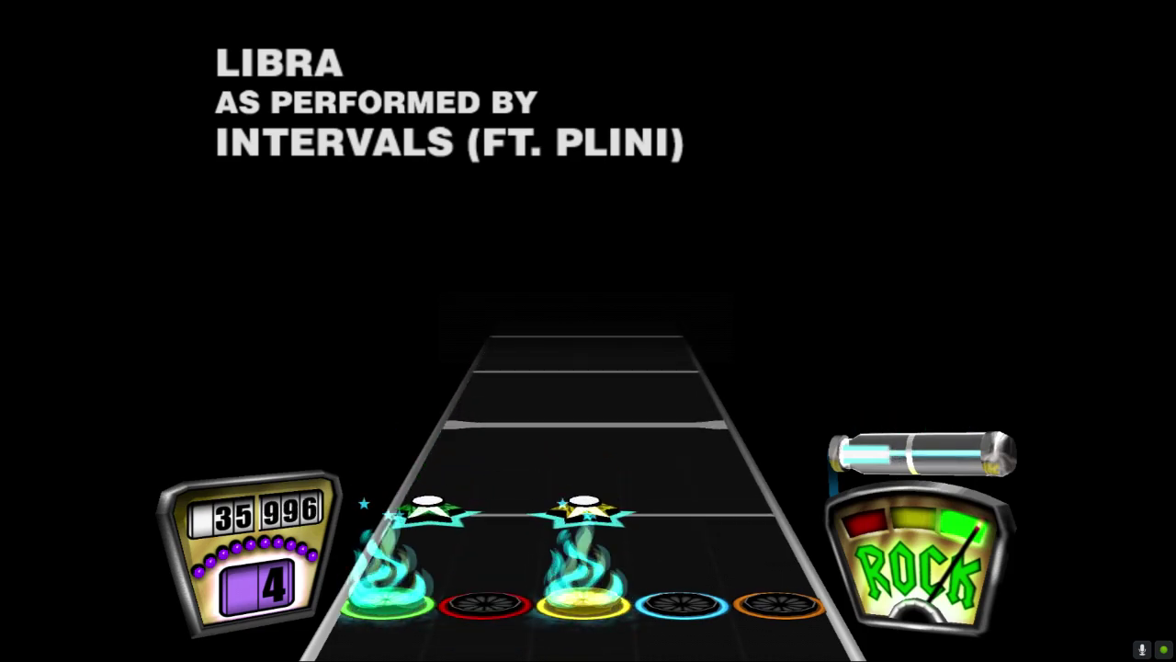
pyautogui.press('Escape')
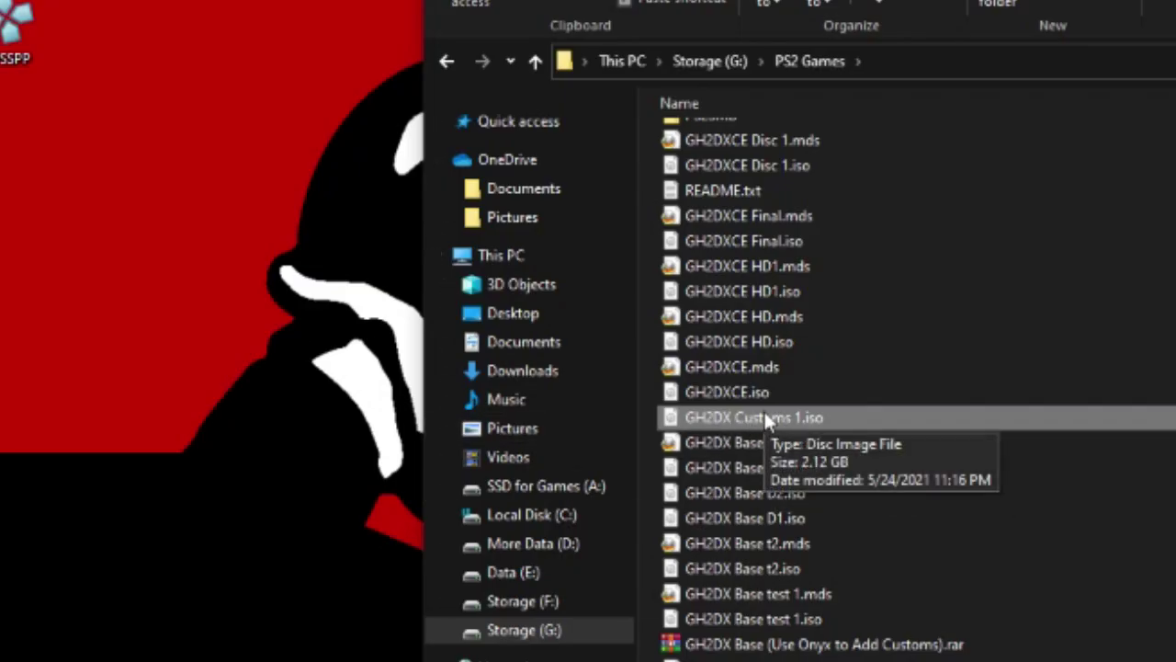
# - Copy all files from the mounted GH2DX Customs 1.iso into a new desktop folder named custom disc TO ADD
pyautogui.doubleClick(726, 411)
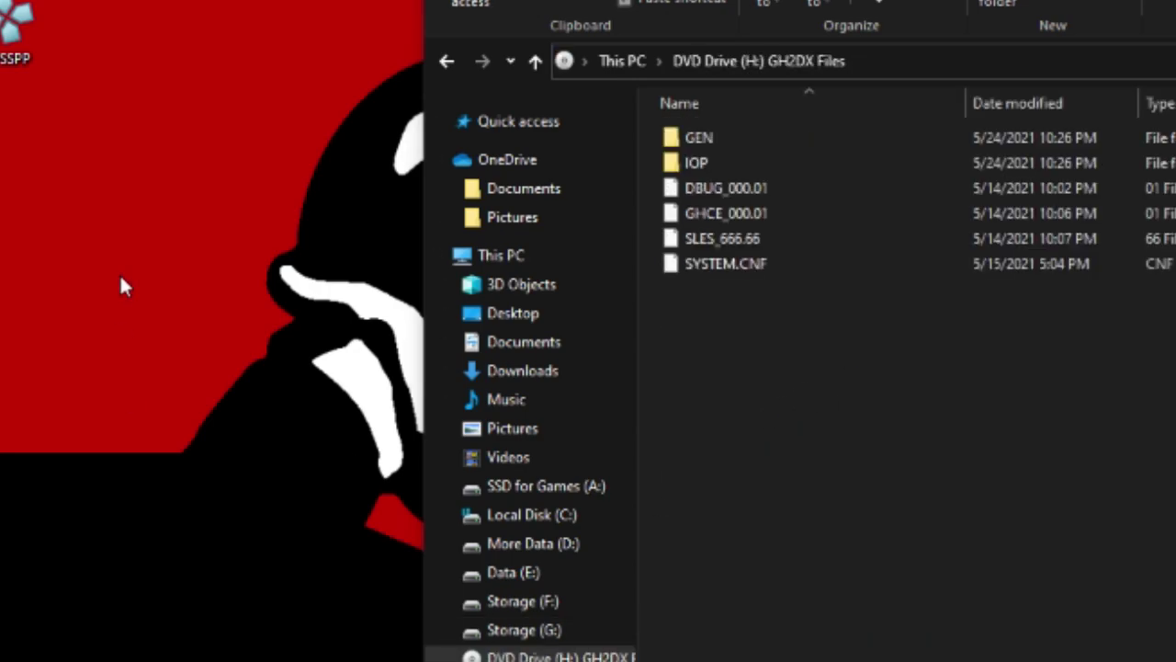
pyautogui.rightClick(123, 284)
pyautogui.click(437, 515)
pyautogui.write('custom disc TO ADD')
pyautogui.moveTo(829, 457); pyautogui.dragTo(724, 129)
pyautogui.moveTo(725, 239); pyautogui.dragTo(170, 280)
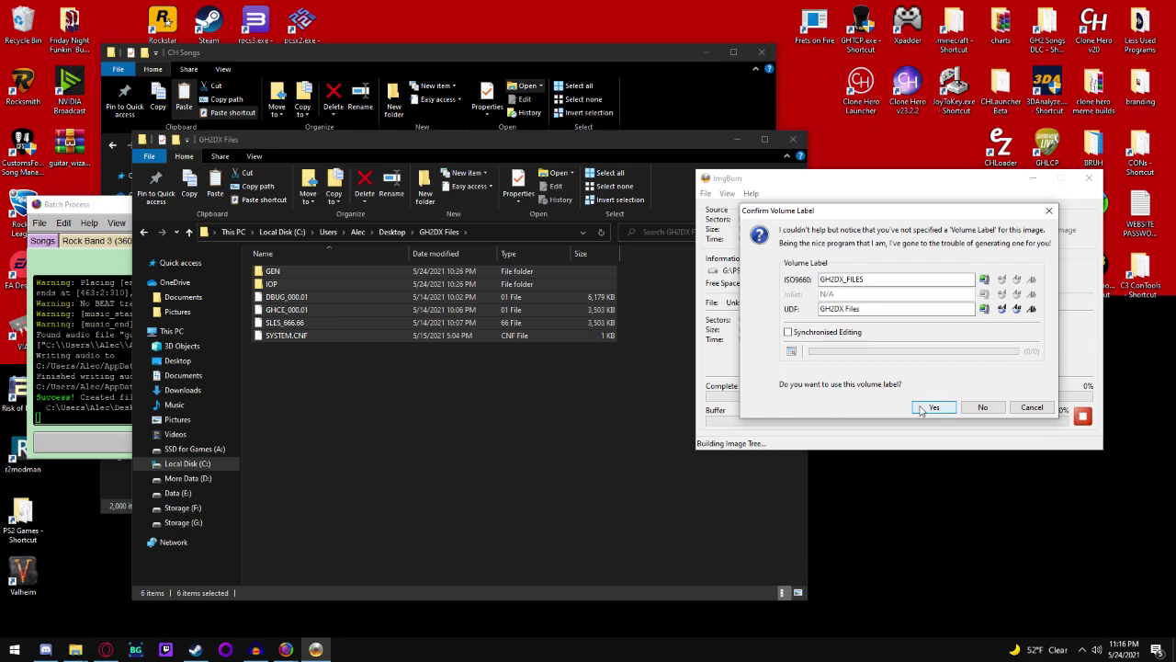
# - In ImgBurn, accept the generated volume label and the image summary to build GH2DX Customs 1.iso
pyautogui.click(935, 409)
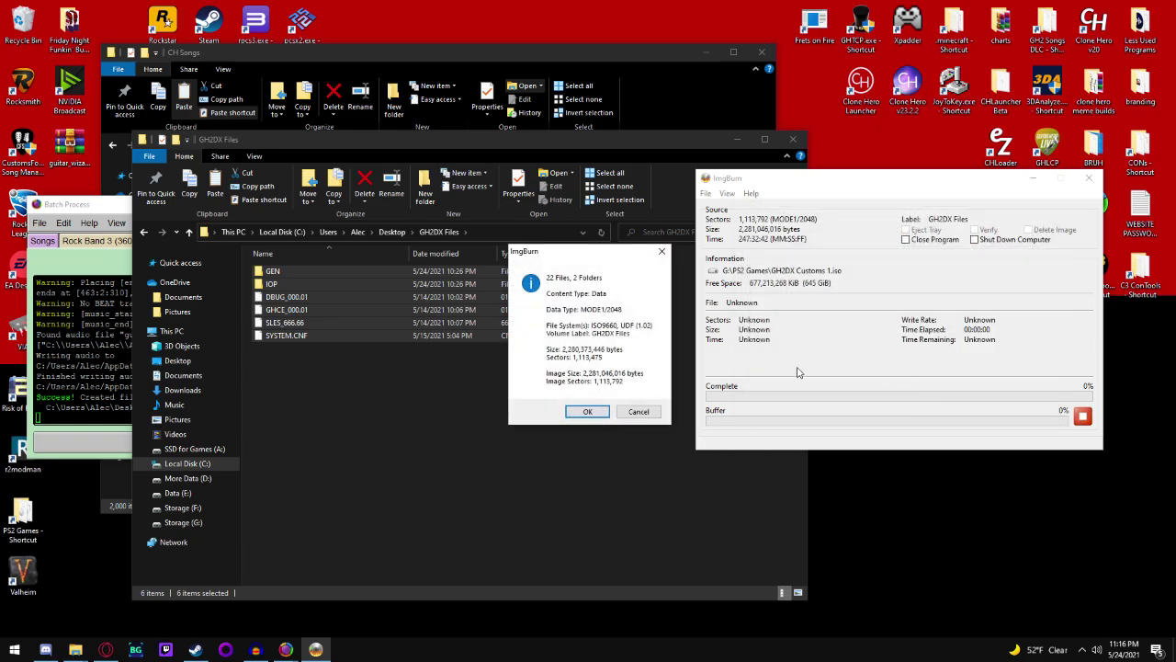
pyautogui.click(587, 410)
pyautogui.moveTo(910, 181); pyautogui.dragTo(648, 187)
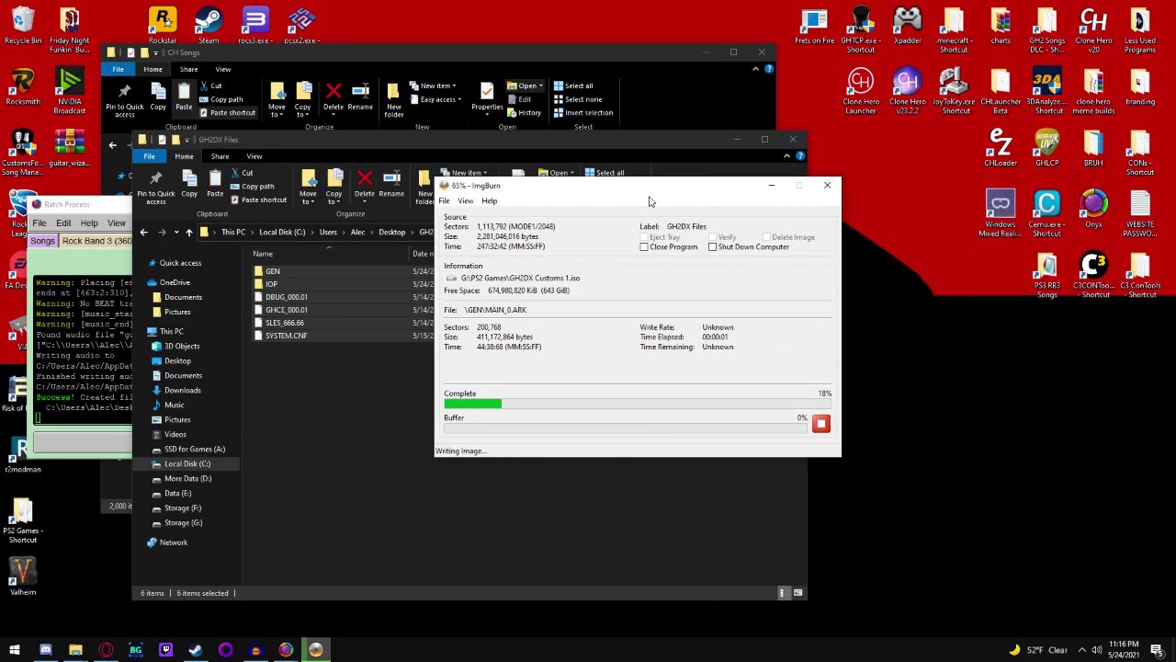
# - Let ImgBurn finish writing GH2DX Customs 1.iso and dismiss its completion notice
pyautogui.click(642, 366)
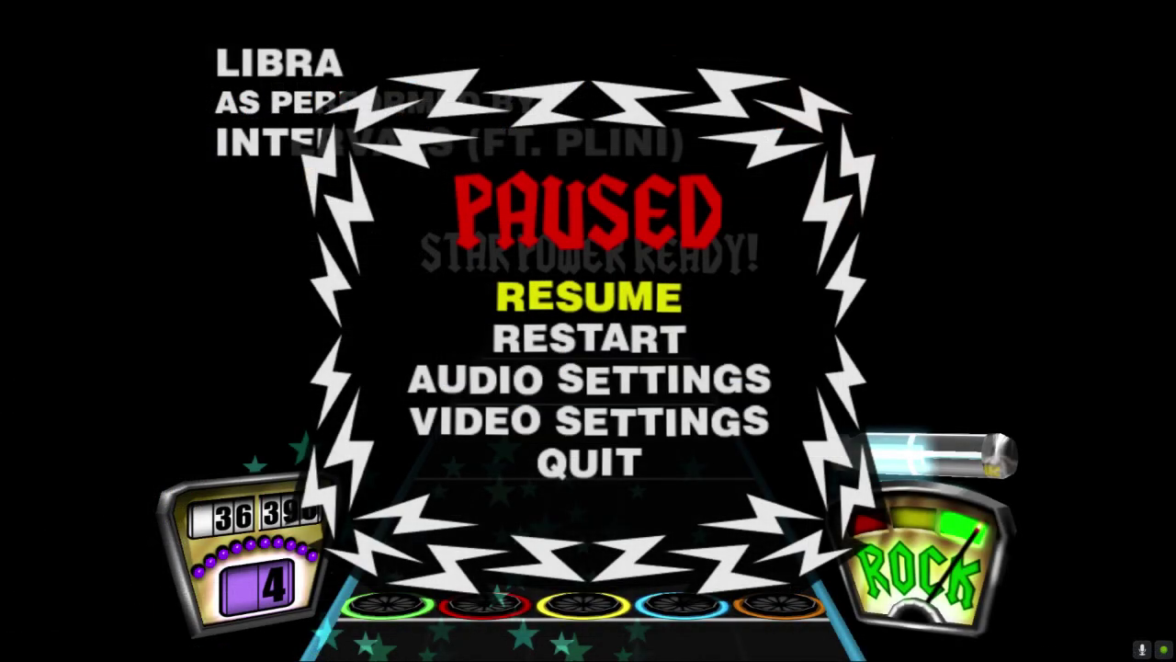